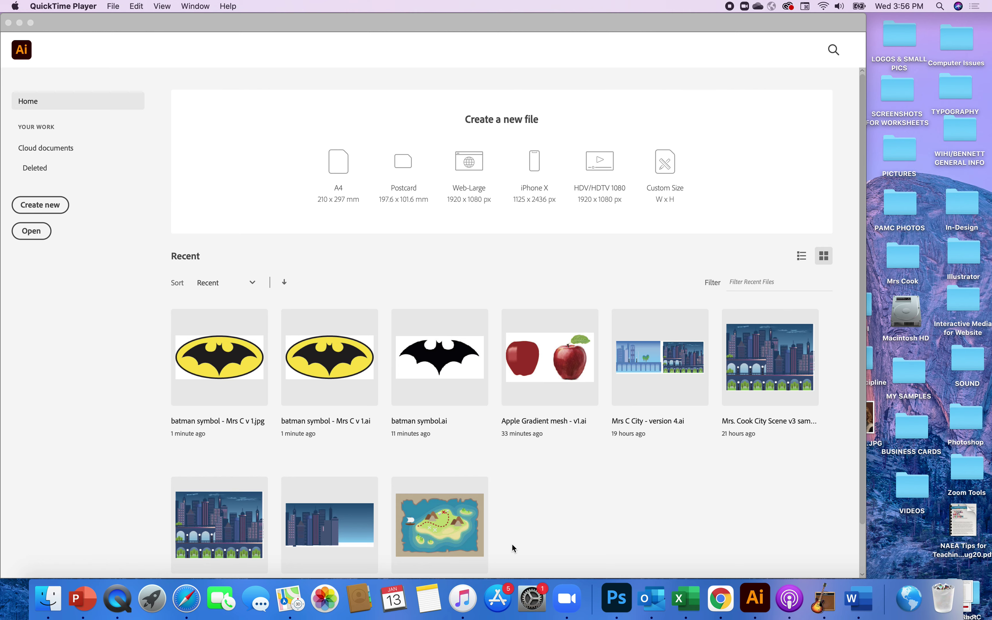
# Step: Bring Adobe Illustrator to the front, showing its Home screen with recent files
pyautogui.click(45, 208)
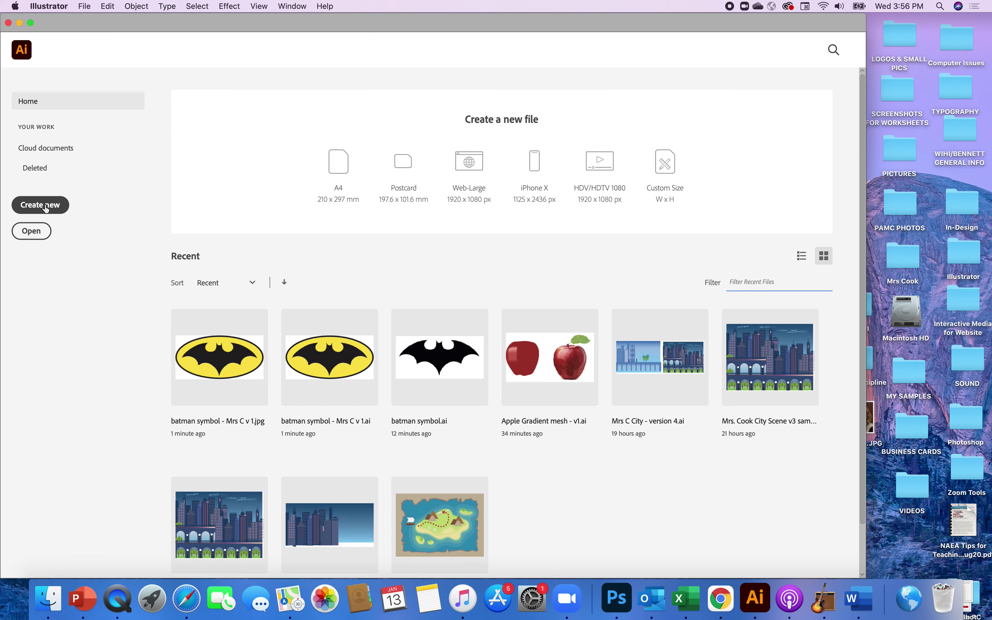
# Step: Start a new document and set its height to 5 in
pyautogui.click(45, 208)
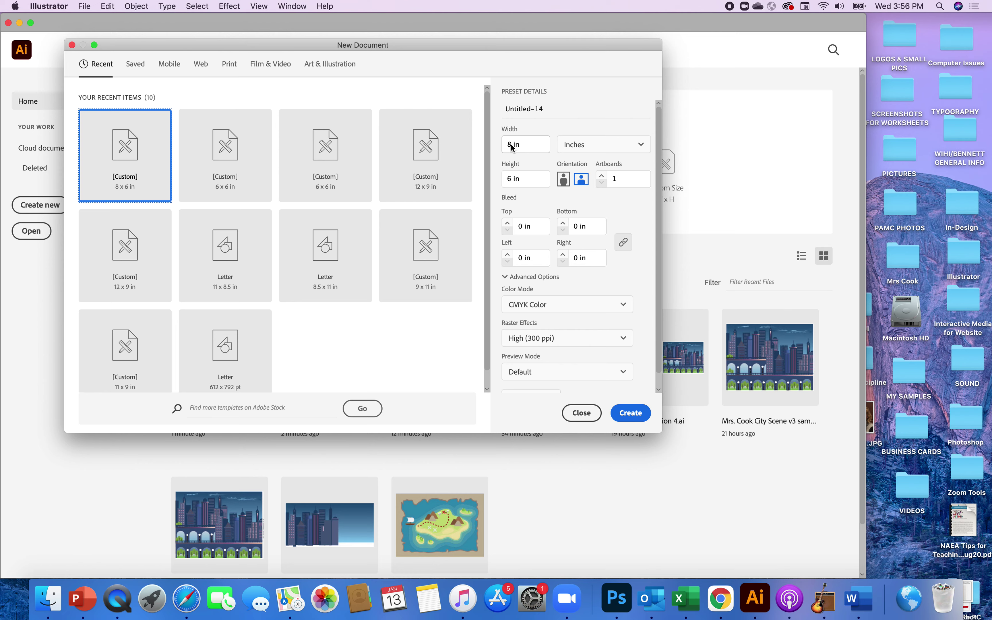
pyautogui.click(516, 180)
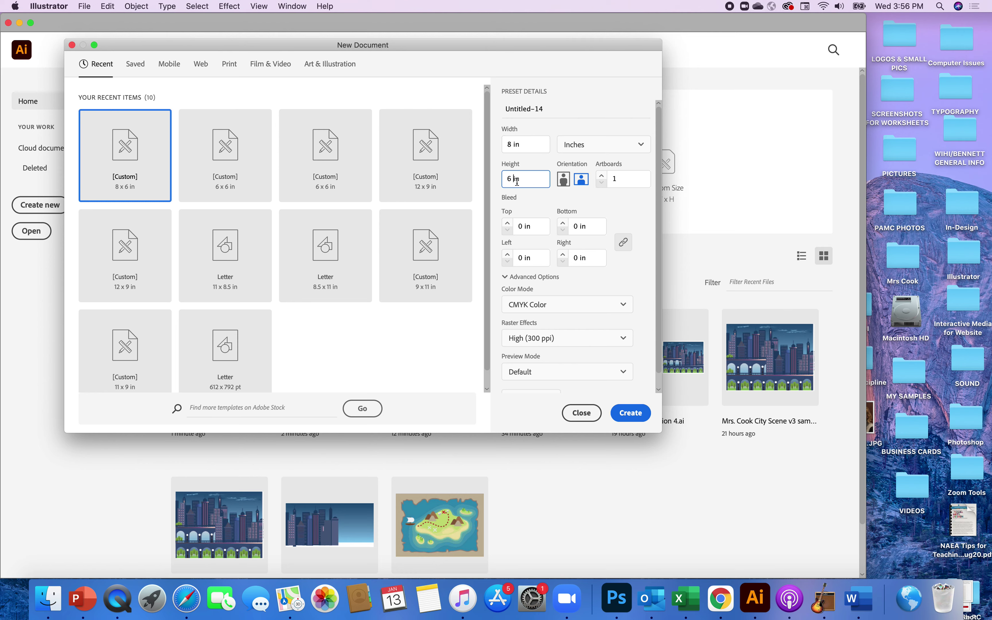
pyautogui.press('BackSpace')
pyautogui.press('BackSpace')
pyautogui.write('5')
pyautogui.click(583, 184)
# Step: Title the document 'Batman Symbol' plus the creator's name and create it
pyautogui.click(548, 109)
pyautogui.press('BackSpace')
pyautogui.press('BackSpace')
pyautogui.press('BackSpace')
pyautogui.press('BackSpace')
pyautogui.press('BackSpace')
pyautogui.press('BackSpace')
pyautogui.press('BackSpace')
pyautogui.press('BackSpace')
pyautogui.press('BackSpace')
pyautogui.press('BackSpace')
pyautogui.press('BackSpace')
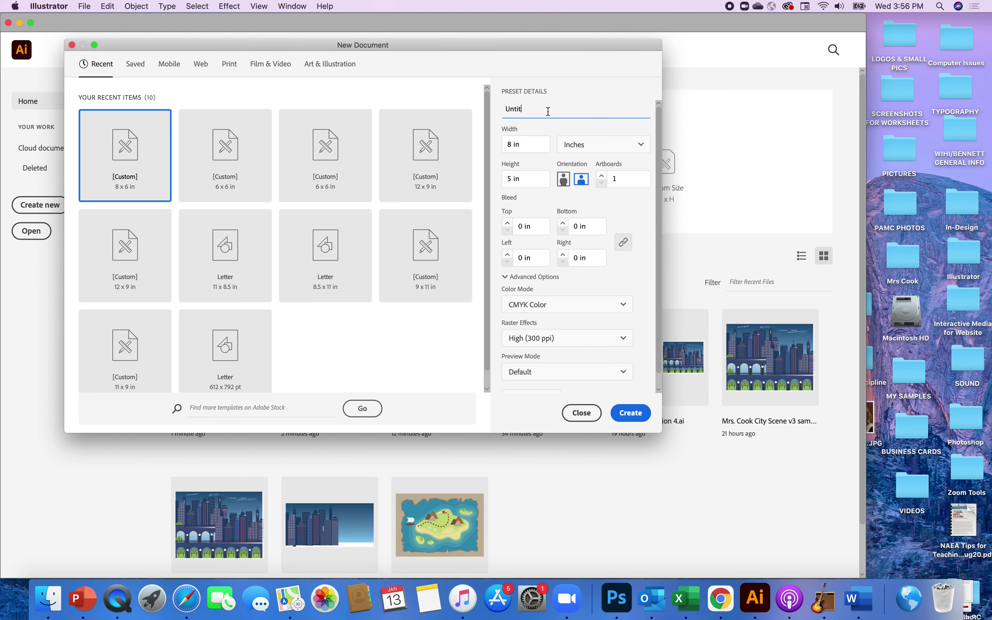
pyautogui.write('Batman Symbol - Mrs Cook Video')
pyautogui.click(633, 414)
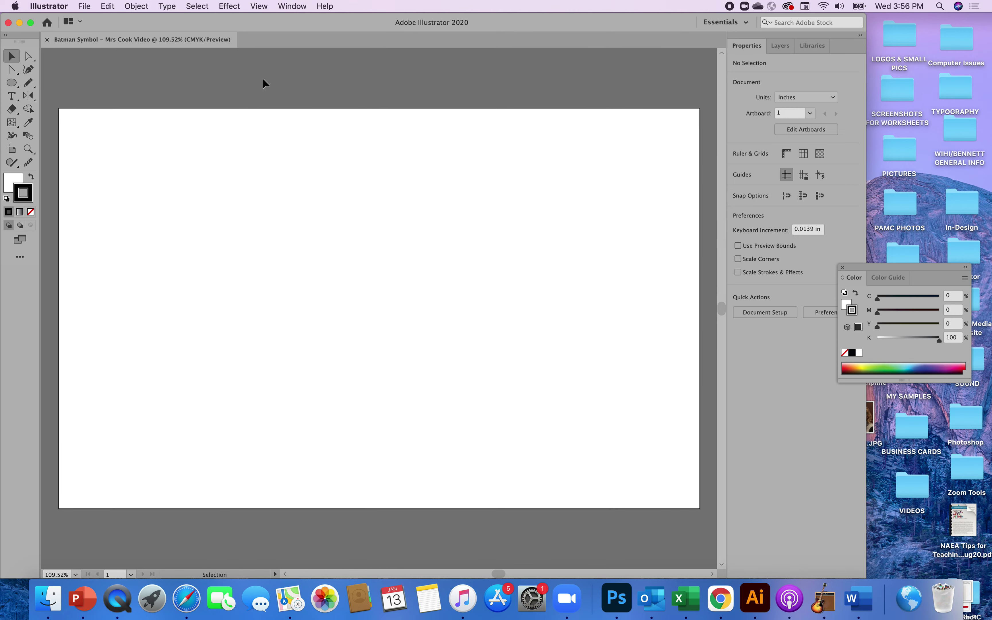
# Step: Place the bat screenshot from the Desktop as a linked image via File > Place
pyautogui.click(84, 6)
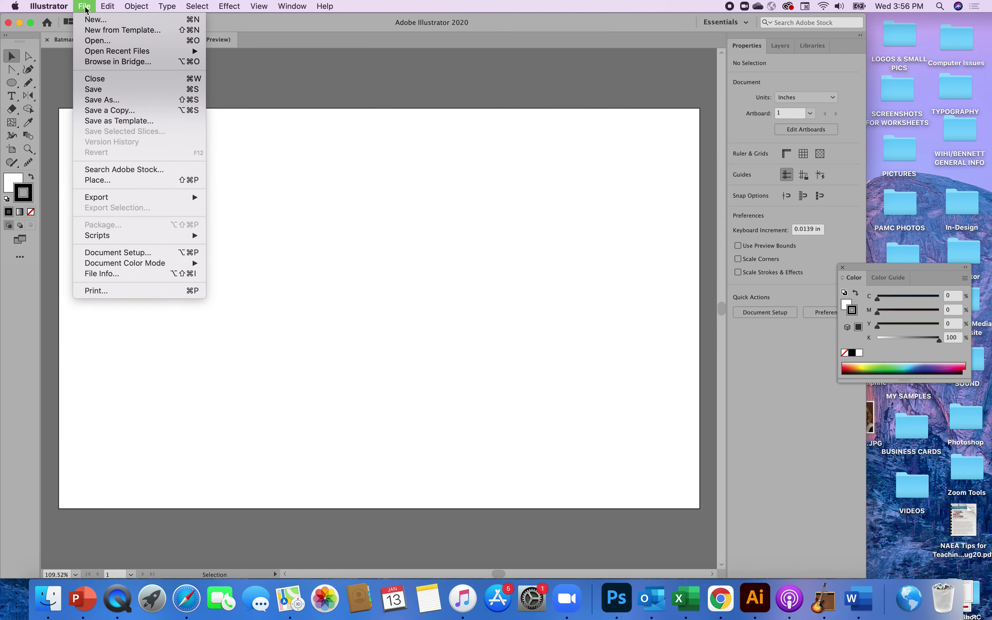
pyautogui.click(98, 181)
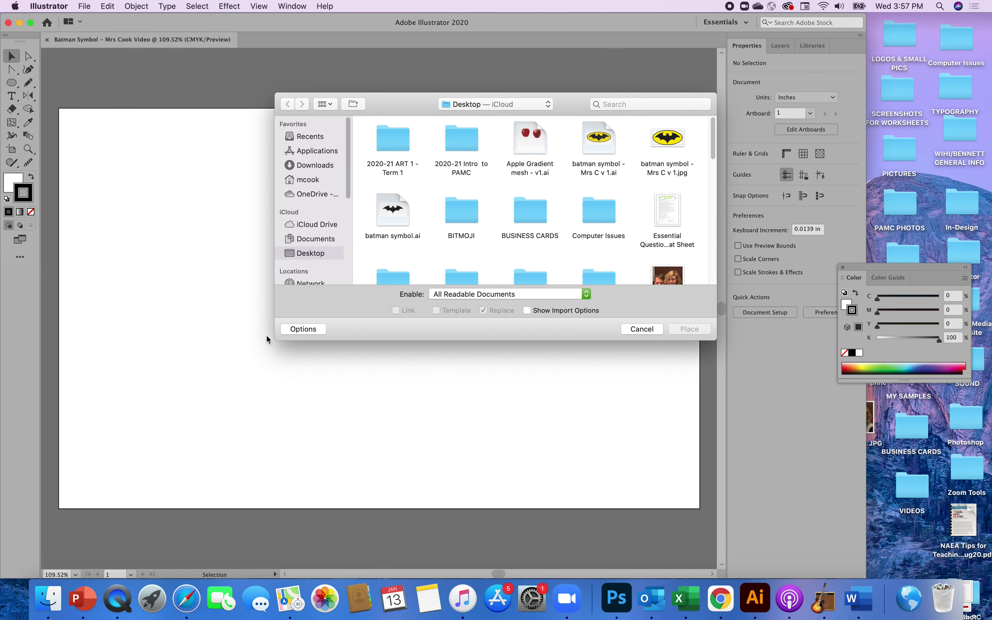
pyautogui.moveTo(712, 135); pyautogui.dragTo(713, 250)
pyautogui.click(667, 155)
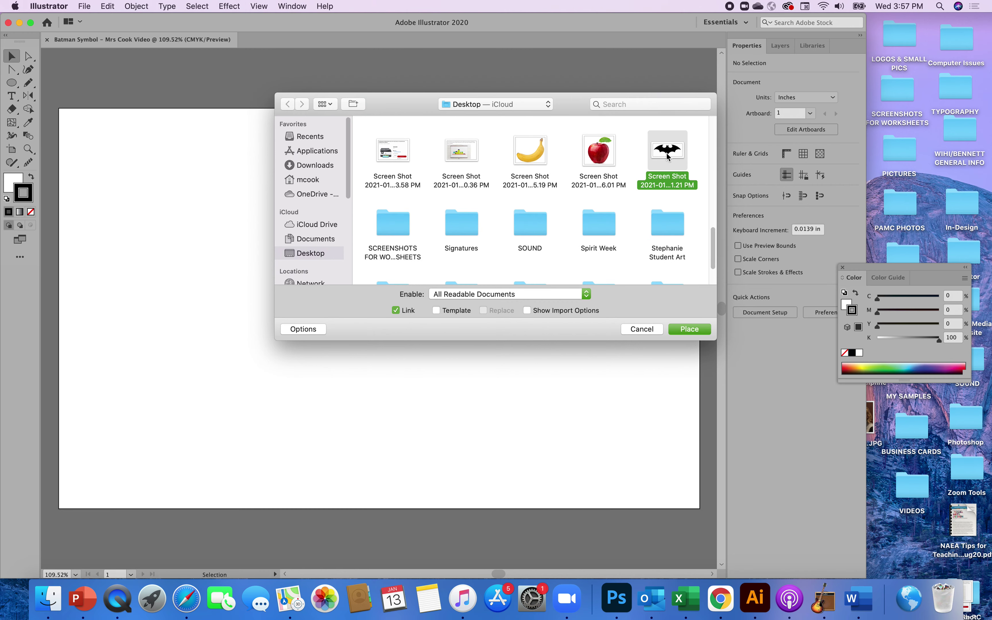
pyautogui.click(680, 331)
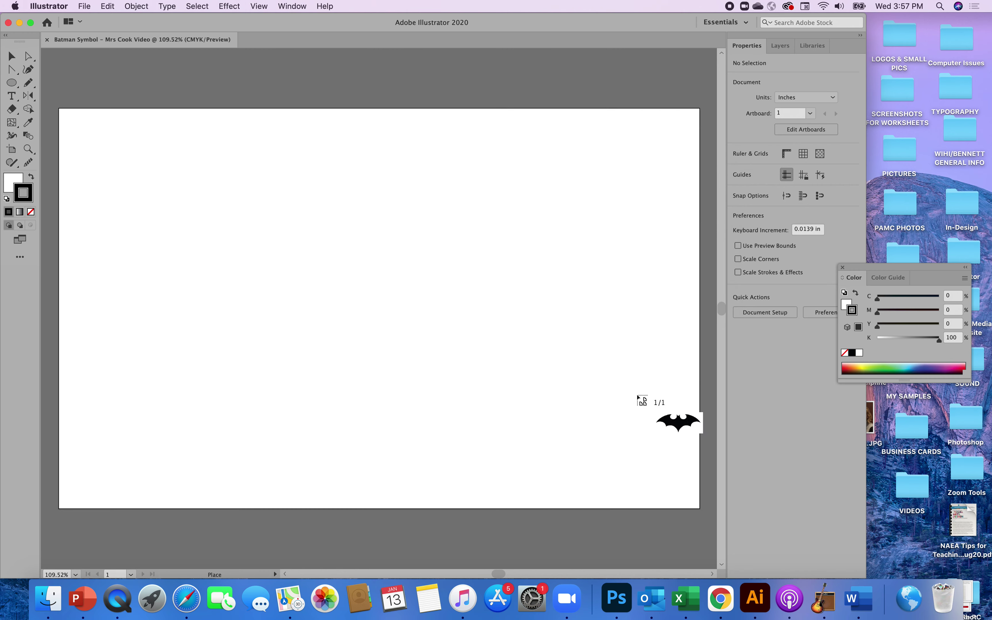
# Step: Drop the bat image on the artboard and scale it proportionally to 6 in wide
pyautogui.click(131, 165)
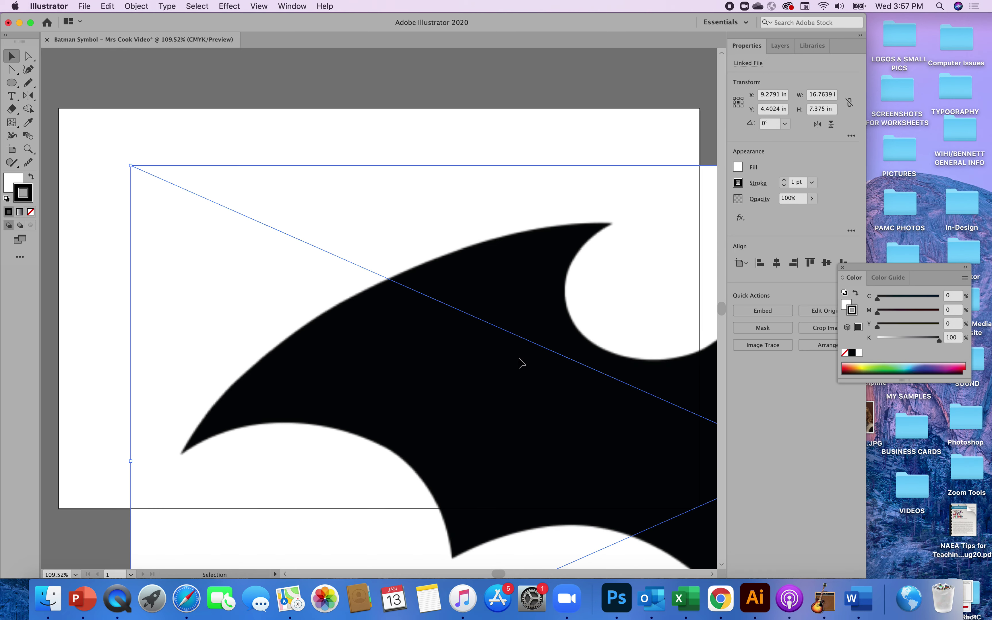
pyautogui.moveTo(521, 362); pyautogui.dragTo(444, 322)
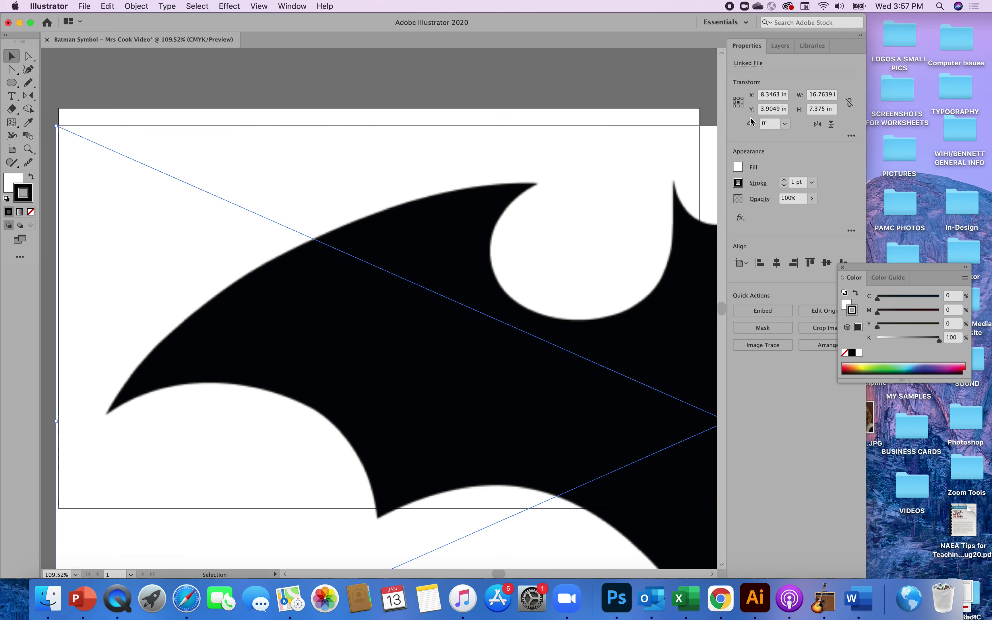
pyautogui.click(835, 94)
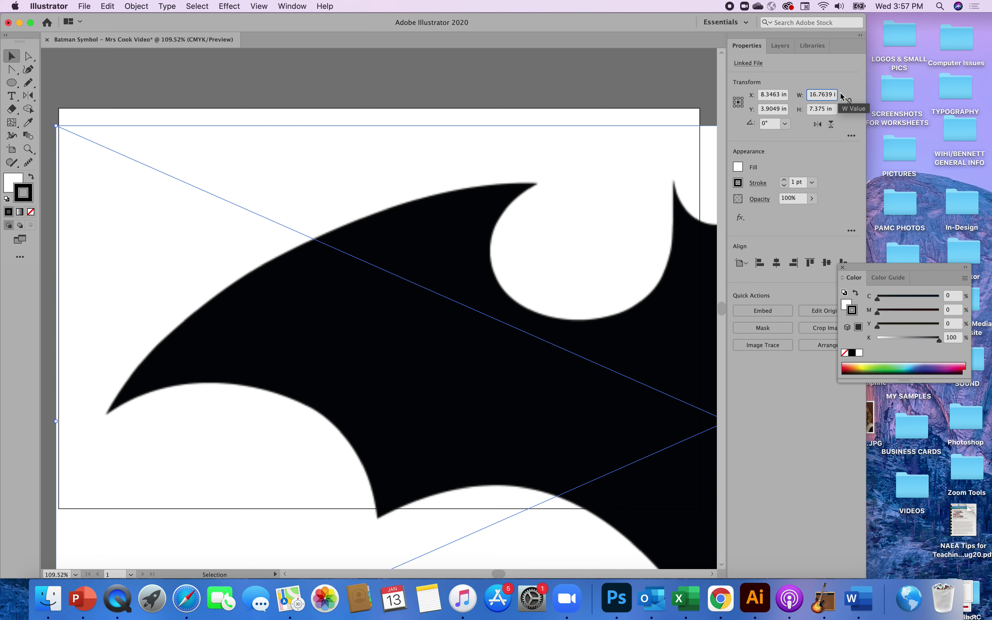
pyautogui.click(850, 103)
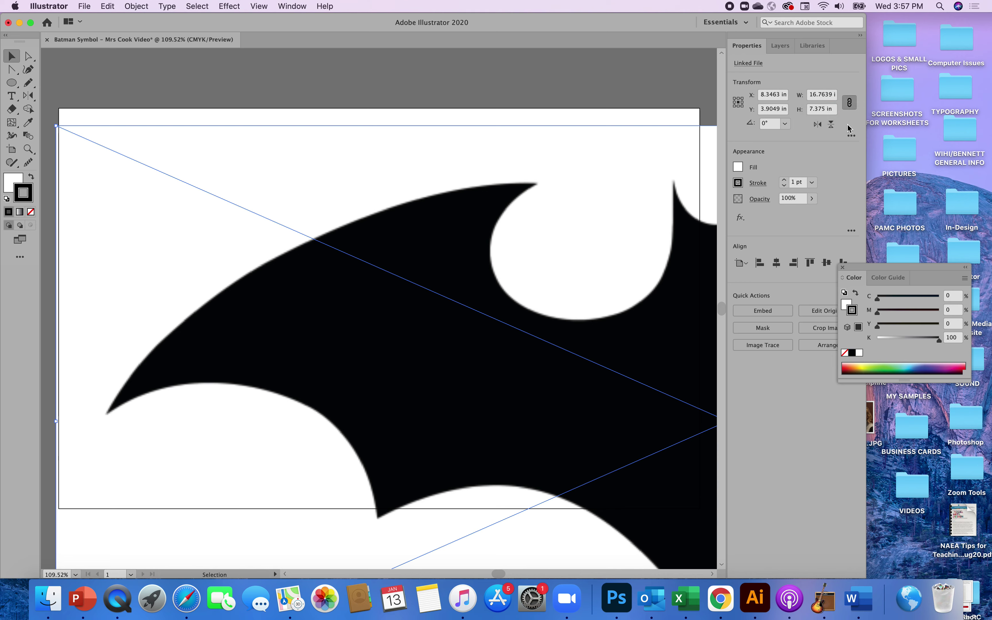
pyautogui.click(833, 95)
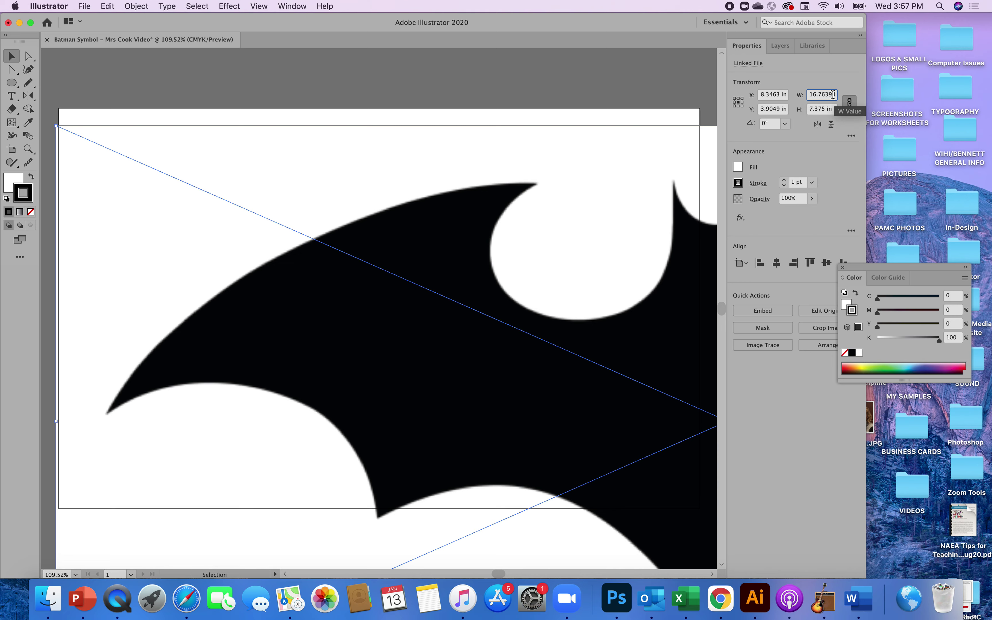
pyautogui.press('BackSpace')
pyautogui.press('BackSpace')
pyautogui.press('BackSpace')
pyautogui.press('BackSpace')
pyautogui.press('BackSpace')
pyautogui.press('BackSpace')
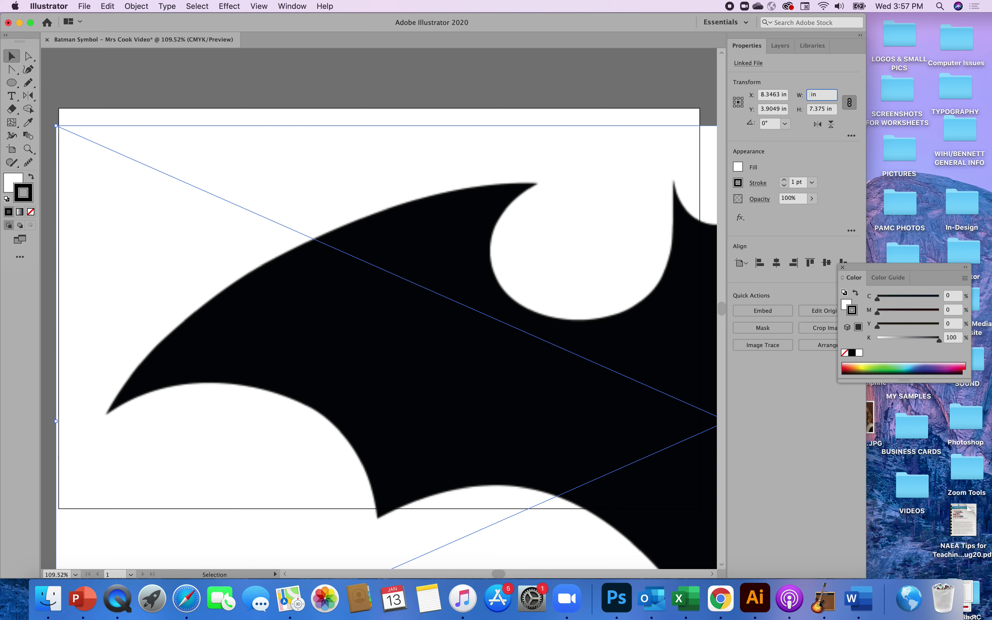
pyautogui.write('6')
pyautogui.click(588, 115)
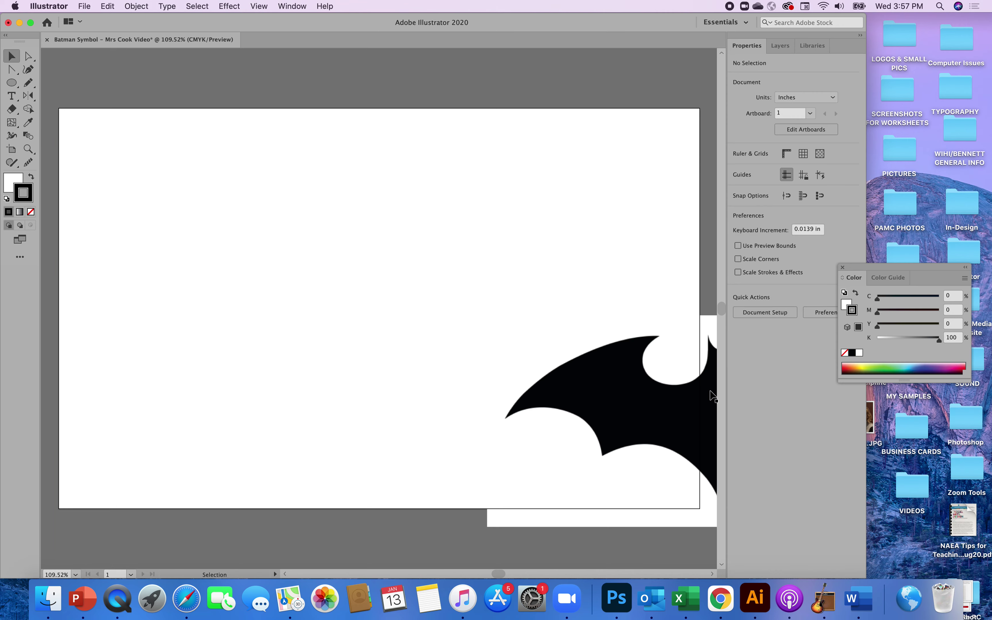
# Step: Centre the bat on the artboard and enlarge it slightly to about 6.58 x 2.93 in
pyautogui.moveTo(712, 395); pyautogui.dragTo(355, 270)
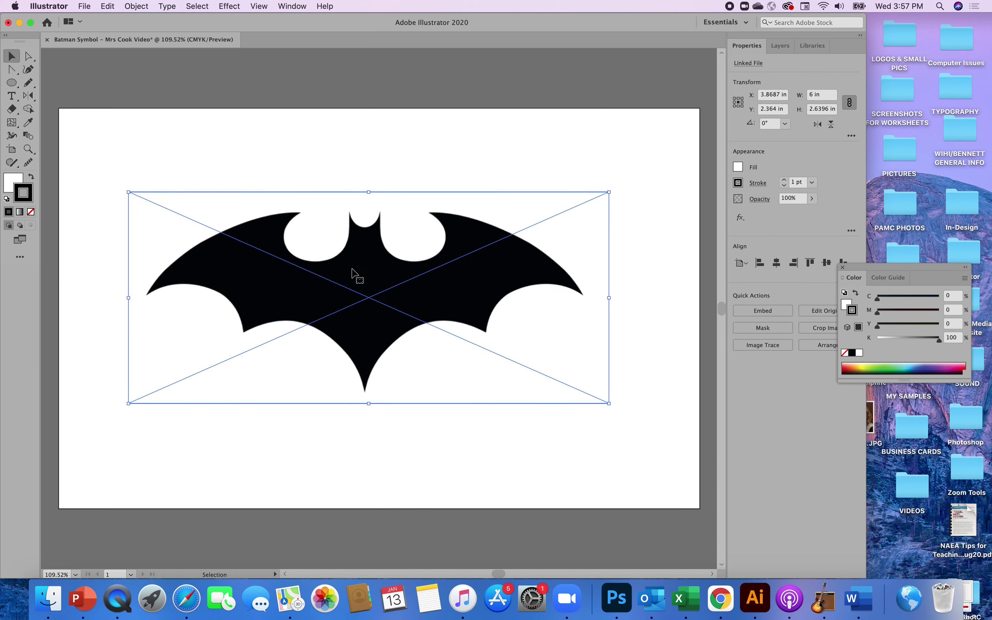
pyautogui.press('Right')
pyautogui.press('Up')
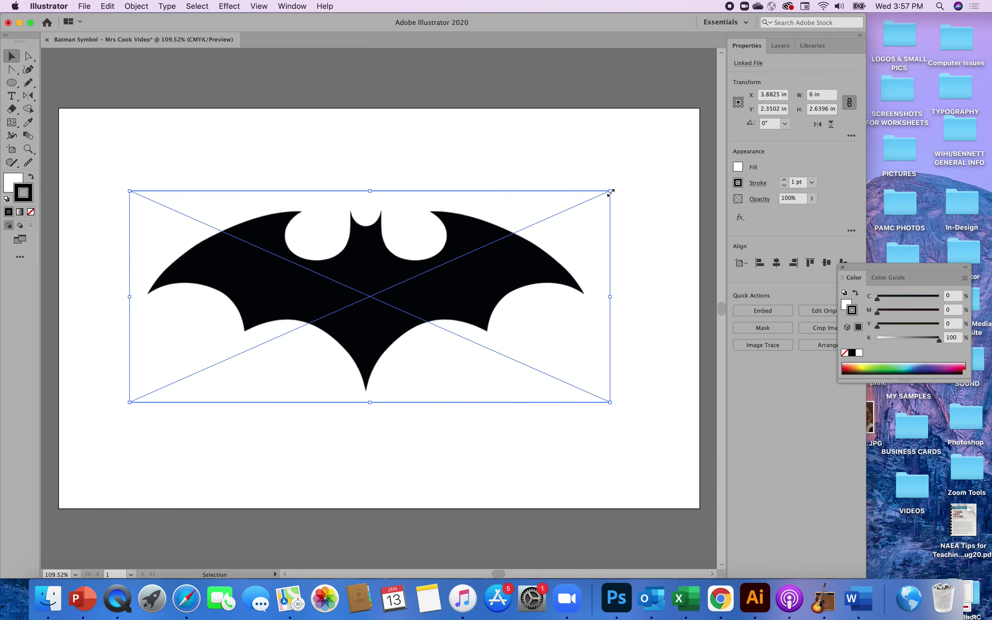
pyautogui.moveTo(611, 191); pyautogui.dragTo(625, 181)
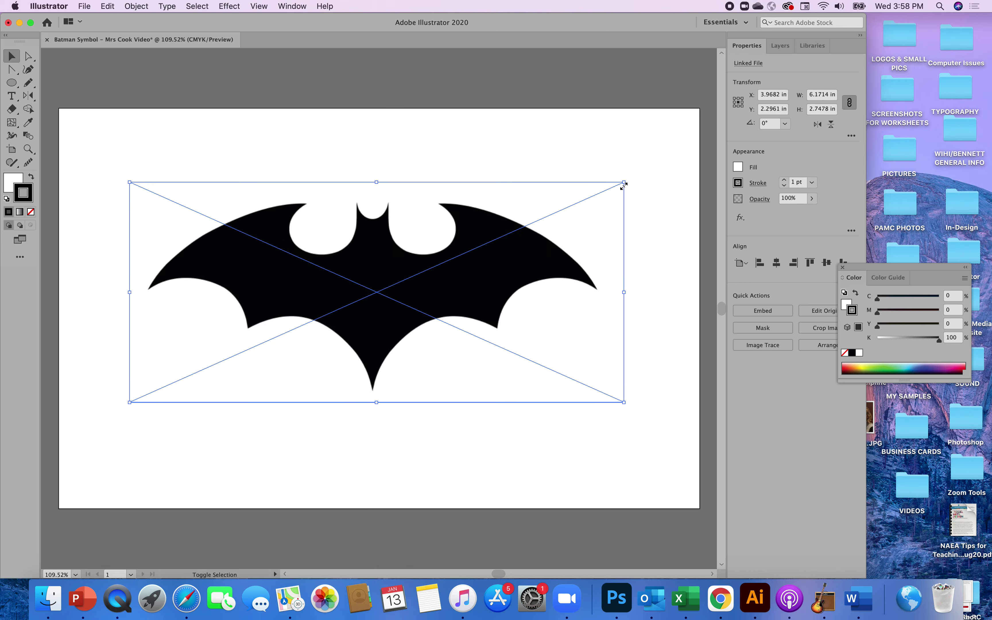
pyautogui.moveTo(624, 185); pyautogui.dragTo(658, 159)
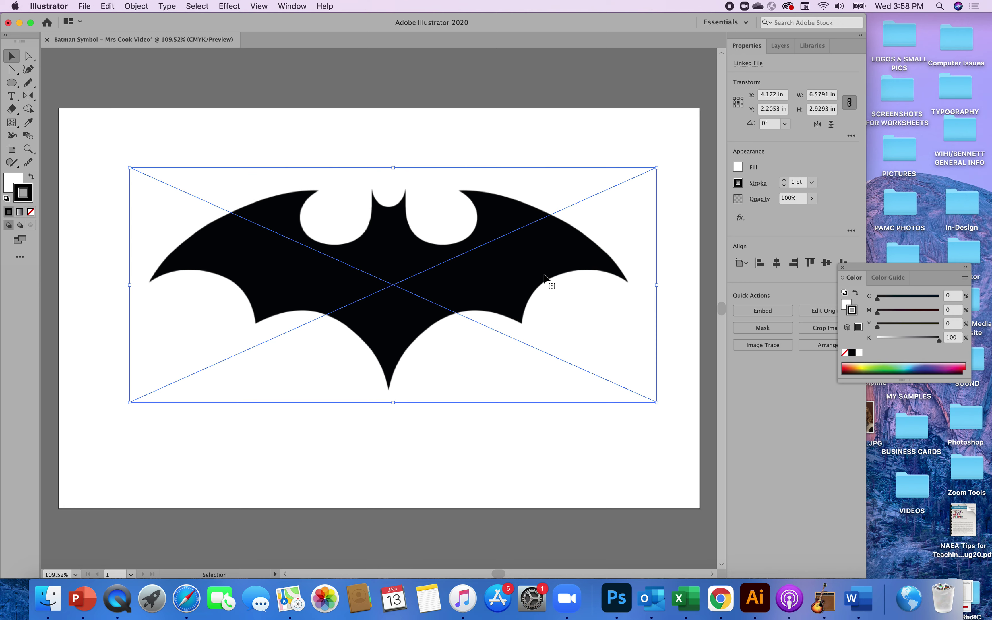
pyautogui.moveTo(544, 274); pyautogui.dragTo(531, 281)
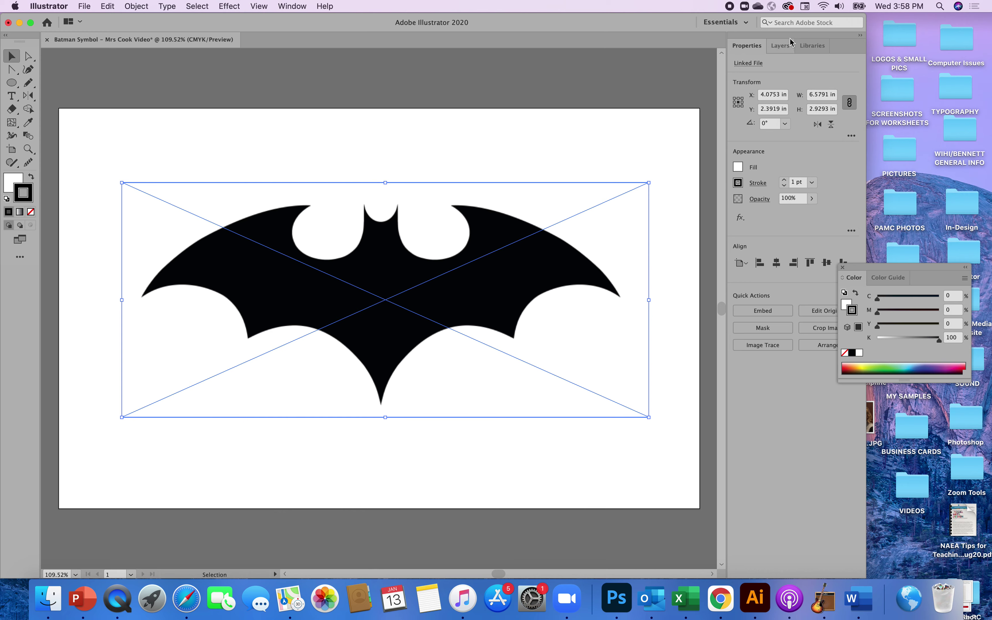
# Step: Lock Layer 1, which holds the bat image, and rename it 'original'
pyautogui.click(786, 50)
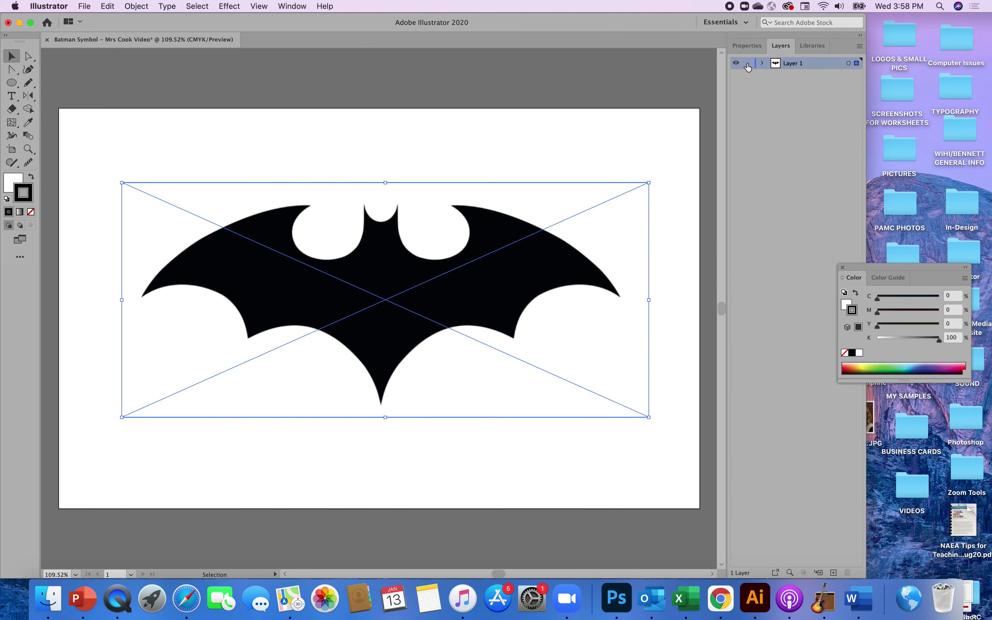
pyautogui.click(614, 164)
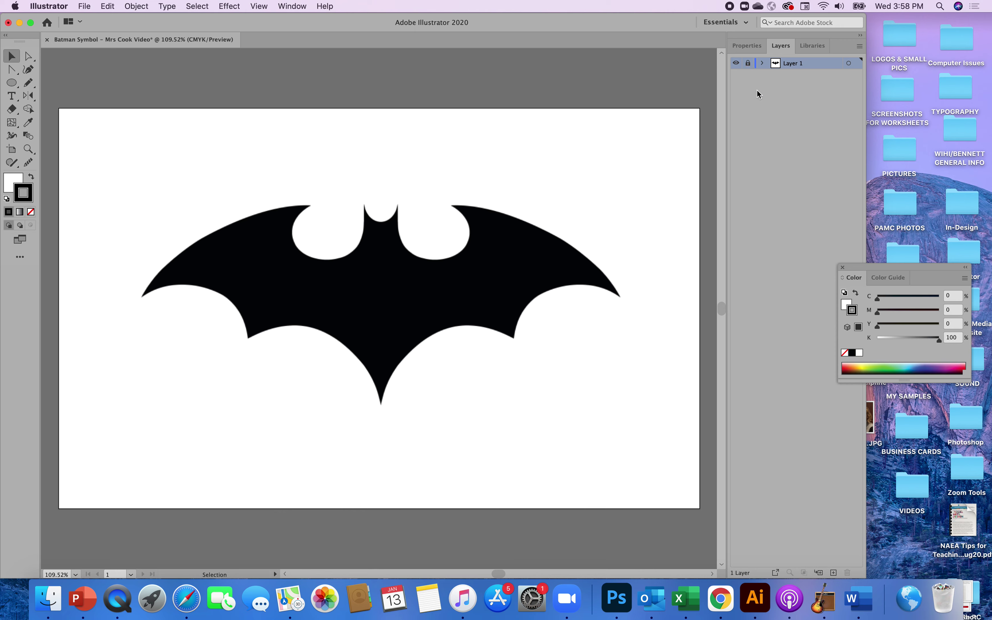
pyautogui.click(750, 64)
pyautogui.doubleClick(792, 65)
pyautogui.write('original')
pyautogui.click(796, 87)
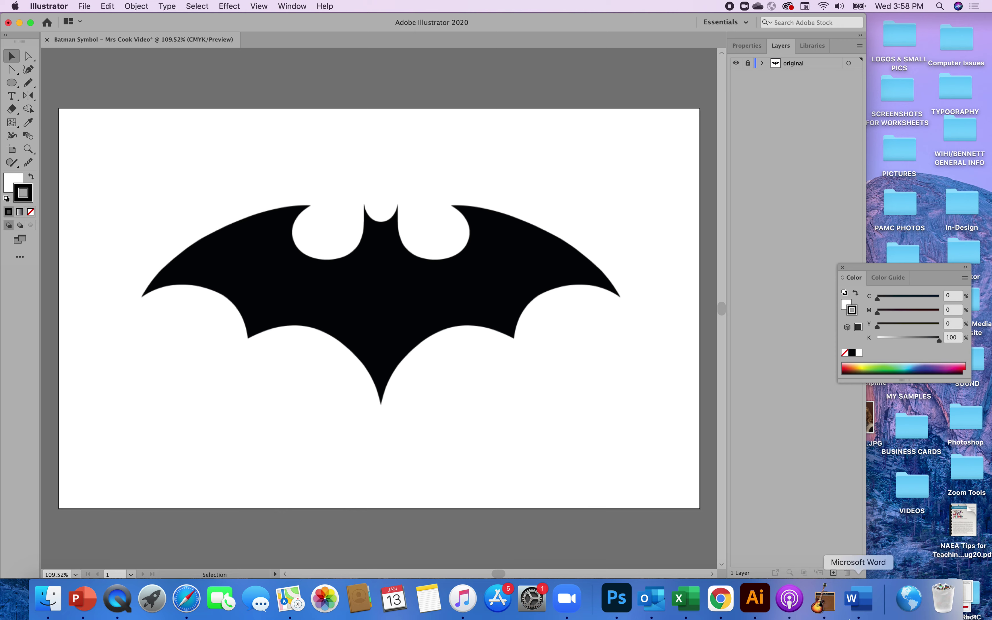
# Step: Add a new layer above it named 'artwork'
pyautogui.click(834, 574)
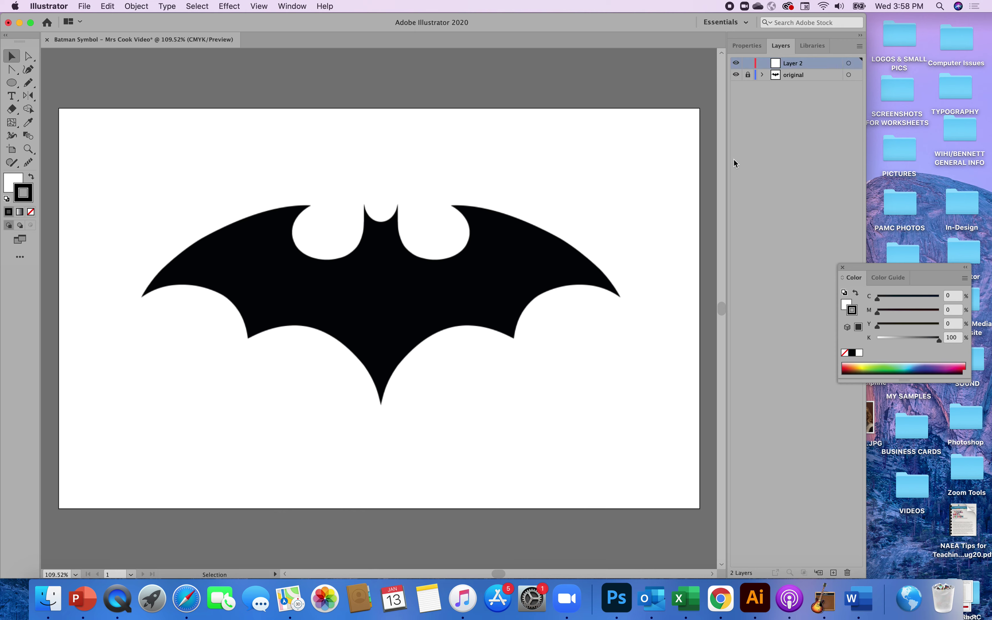
pyautogui.doubleClick(793, 65)
pyautogui.write('artwork')
pyautogui.click(791, 108)
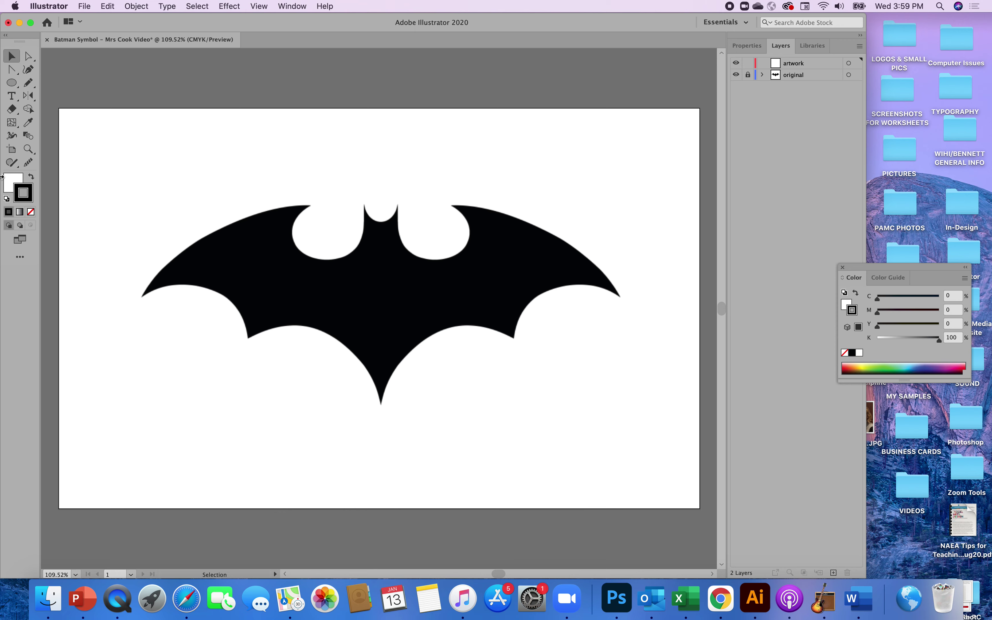
# Step: Set the fill colour to None and select the Curvature tool
pyautogui.click(14, 185)
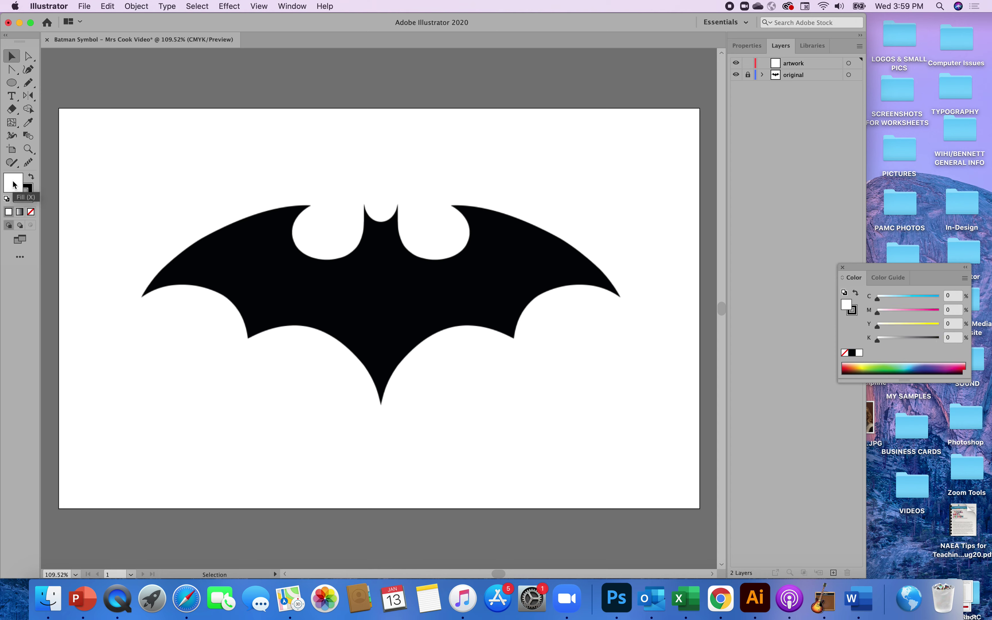
pyautogui.click(32, 213)
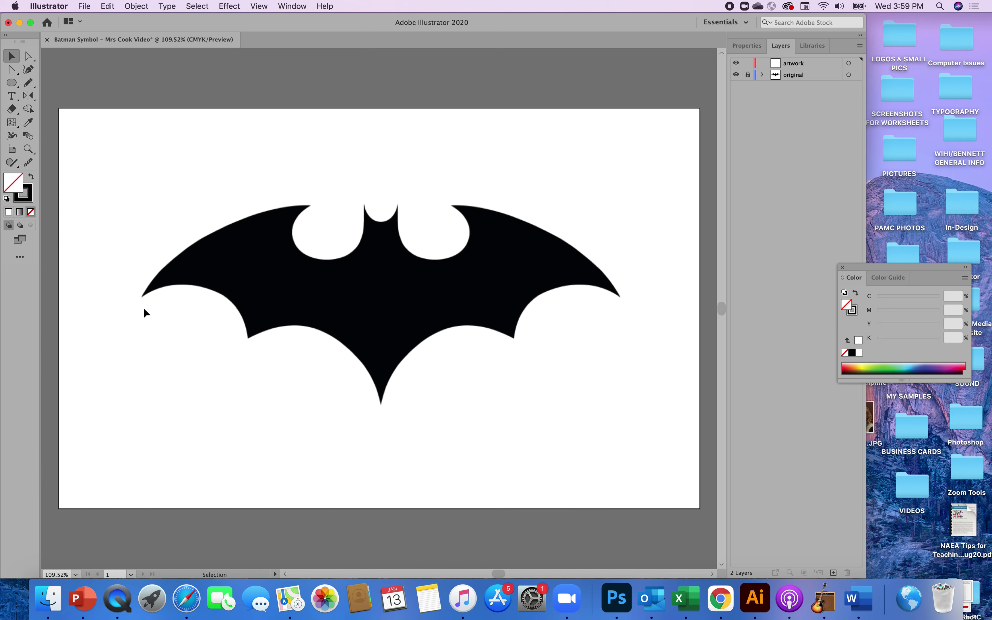
pyautogui.click(29, 69)
# Step: Trace anchors at the bat's wing tips, wing notches, bottom tip and ear notches, closing at the left wing tip
pyautogui.click(141, 296)
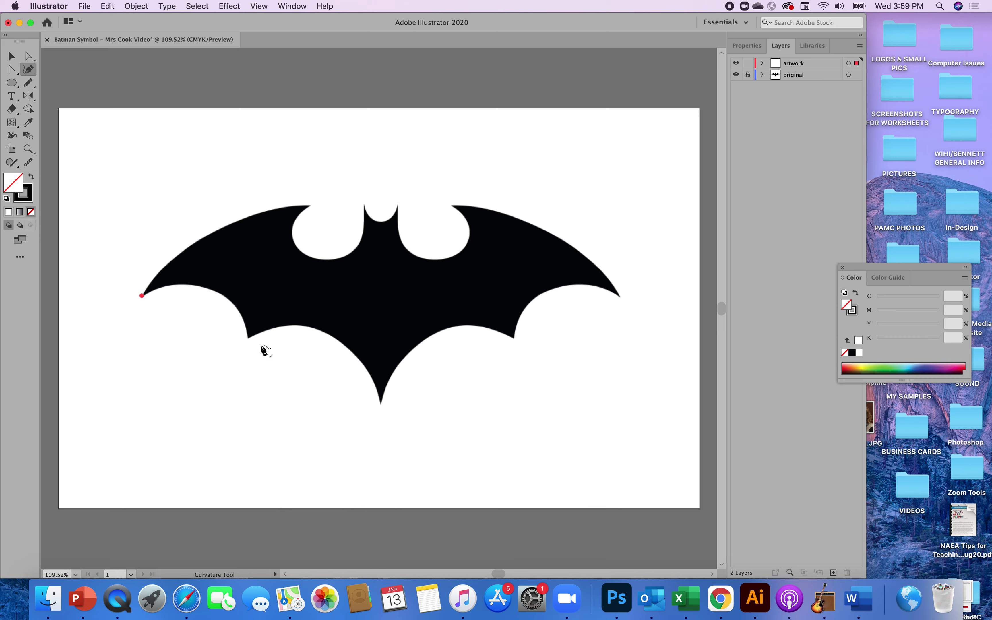
pyautogui.click(248, 337)
pyautogui.click(381, 404)
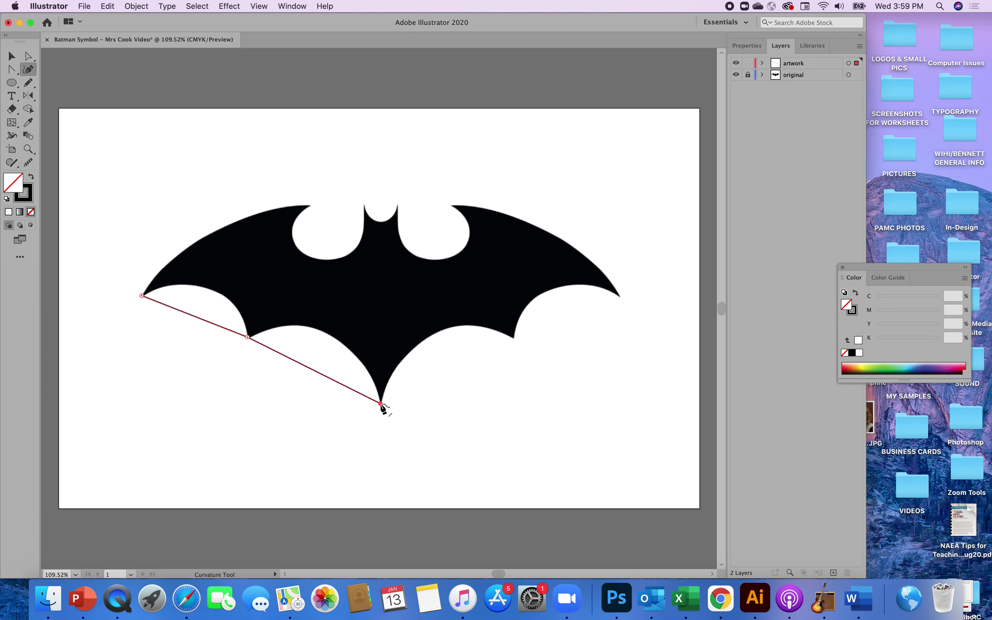
pyautogui.click(513, 338)
pyautogui.click(620, 296)
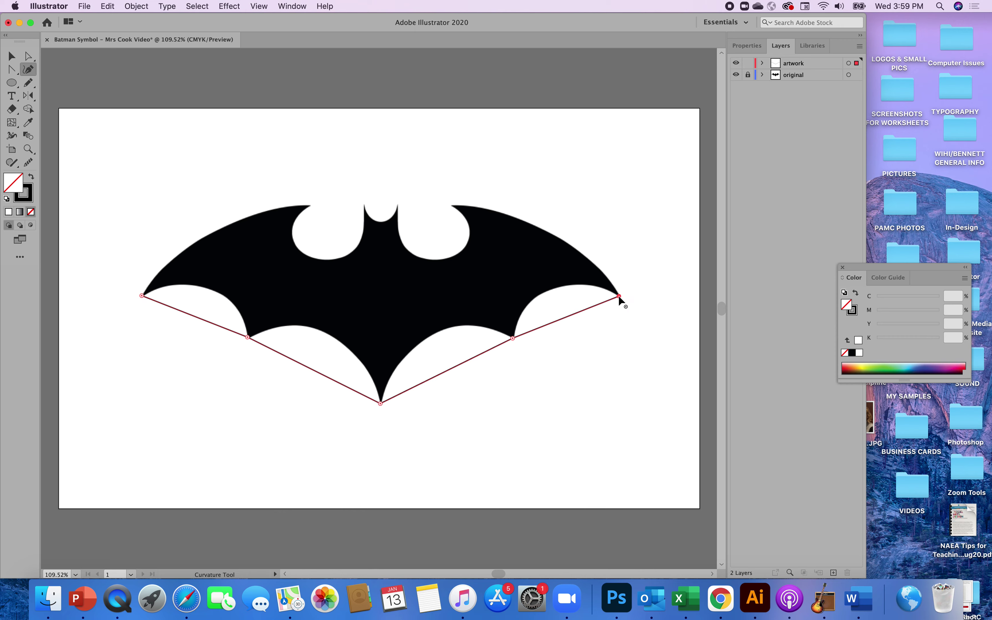
pyautogui.click(451, 206)
pyautogui.click(399, 205)
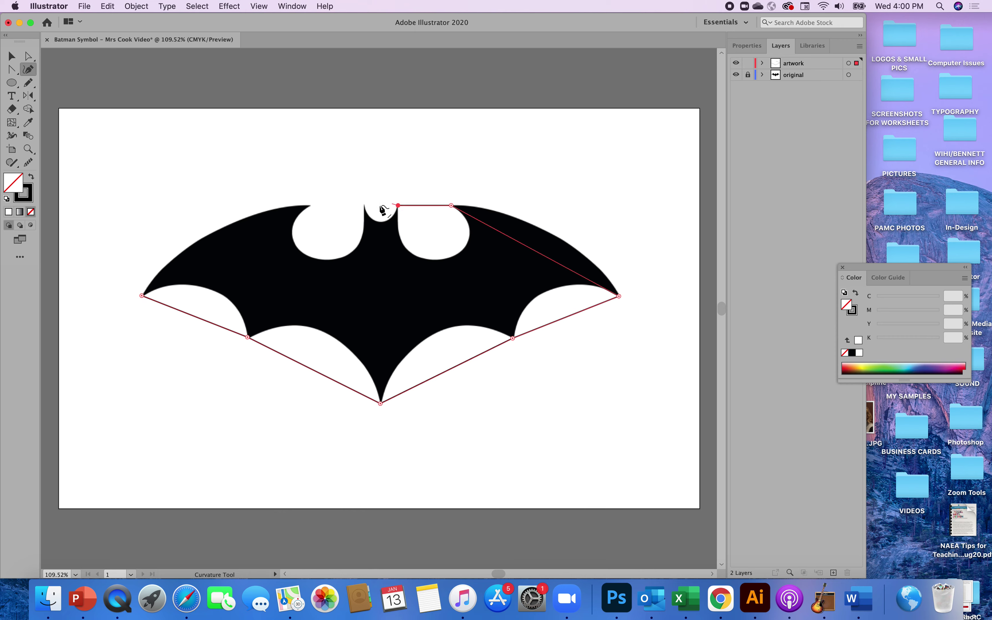
pyautogui.click(365, 205)
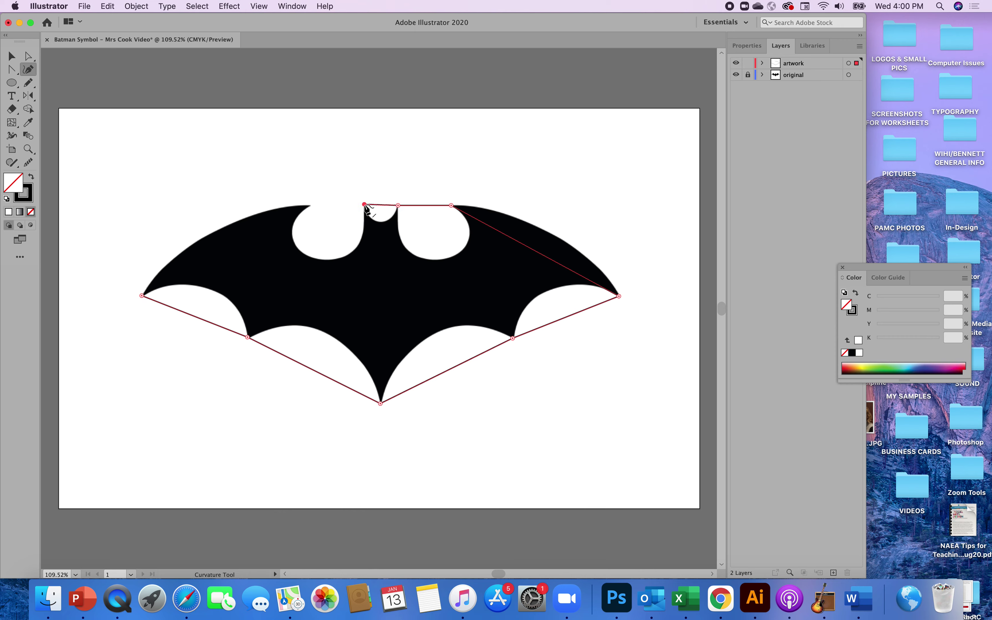
pyautogui.click(309, 206)
pyautogui.click(143, 294)
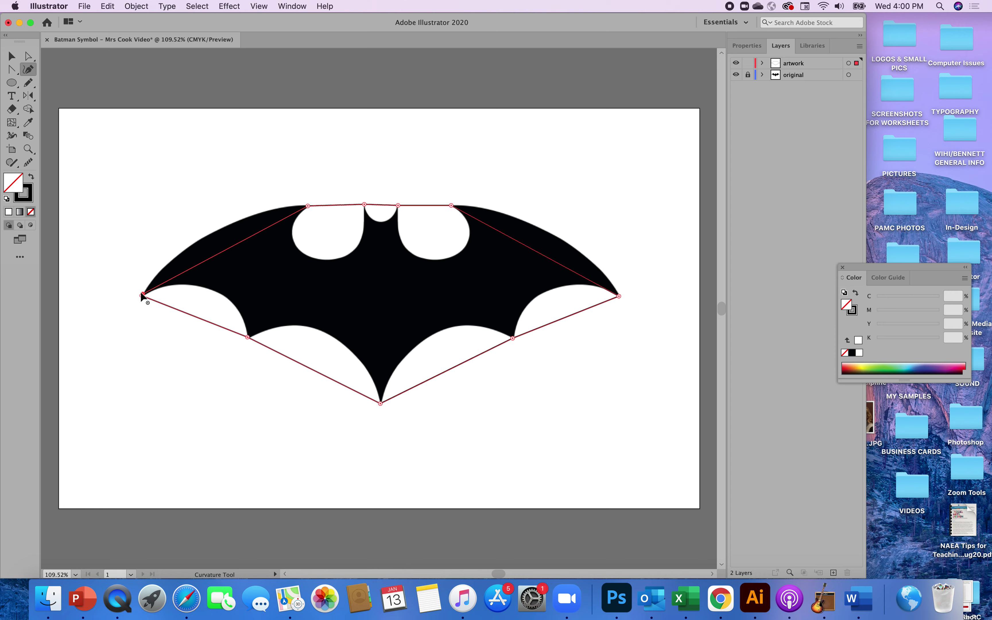
pyautogui.click(141, 294)
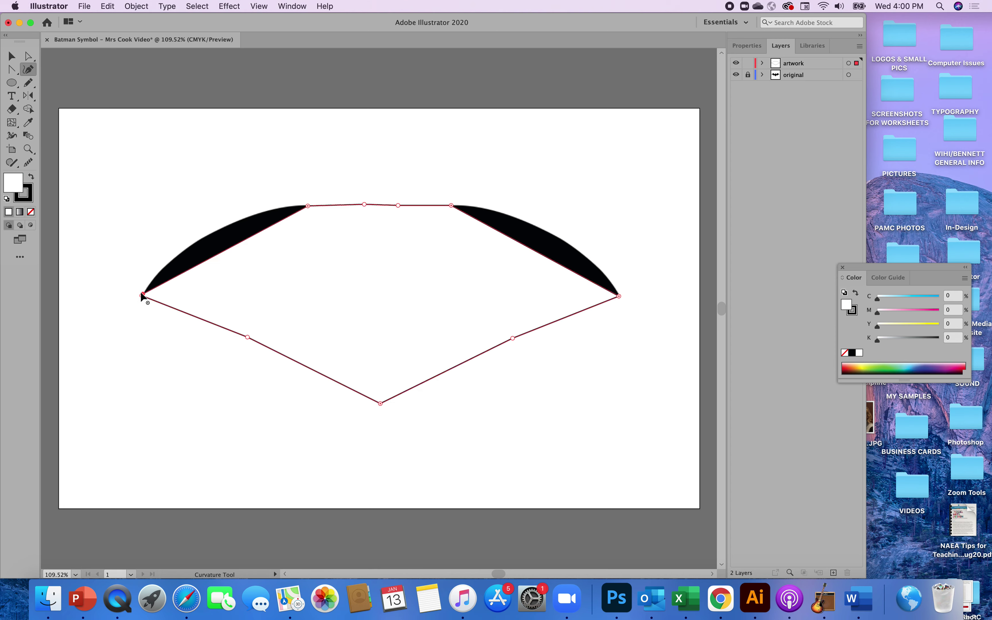
# Step: Select the traced path with the Selection tool, set its fill to None, then deselect
pyautogui.click(142, 295)
pyautogui.click(197, 6)
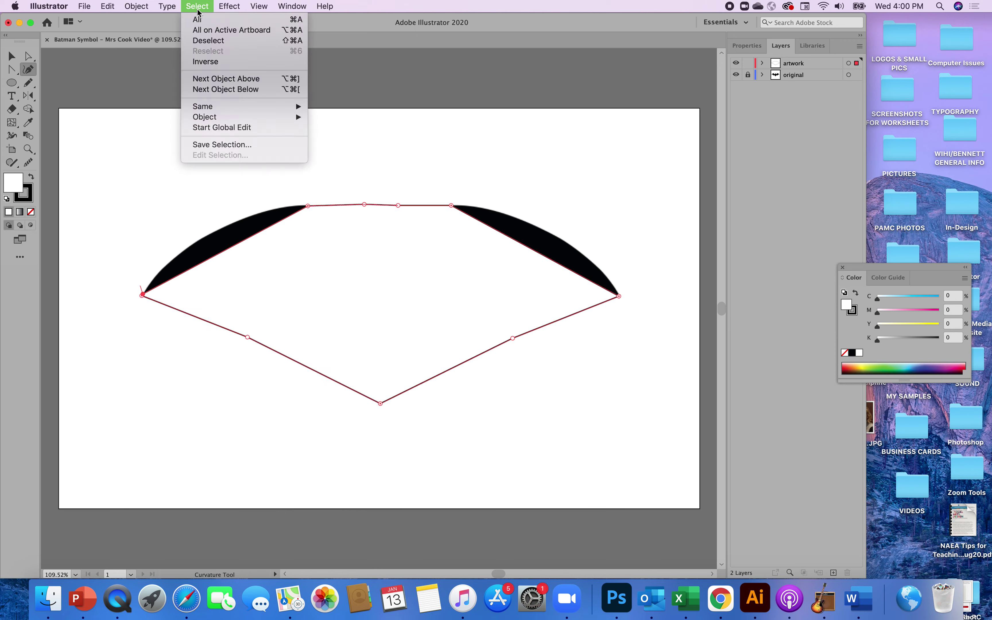
pyautogui.click(208, 41)
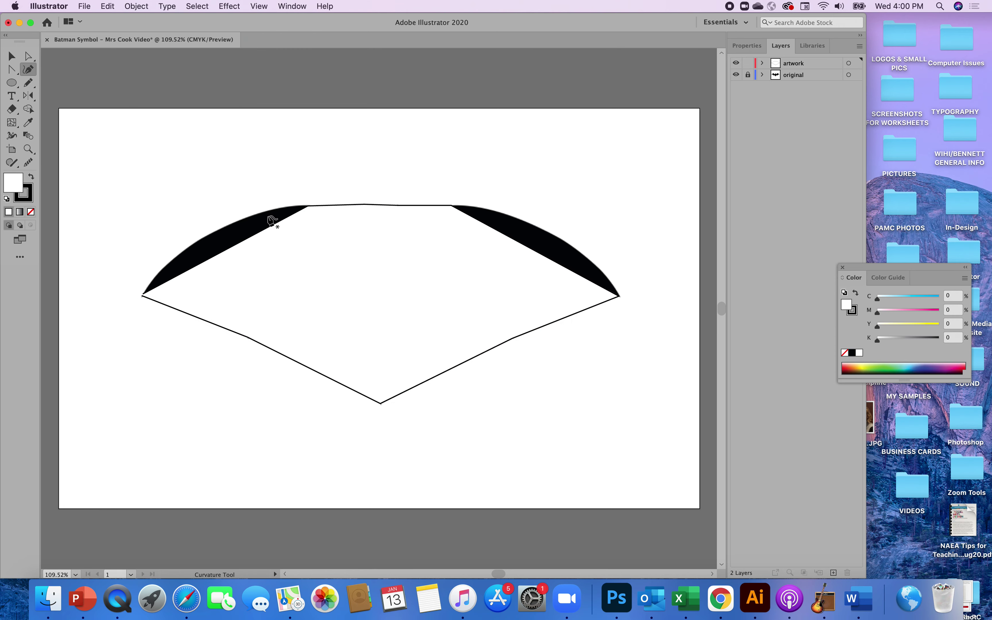
pyautogui.click(31, 212)
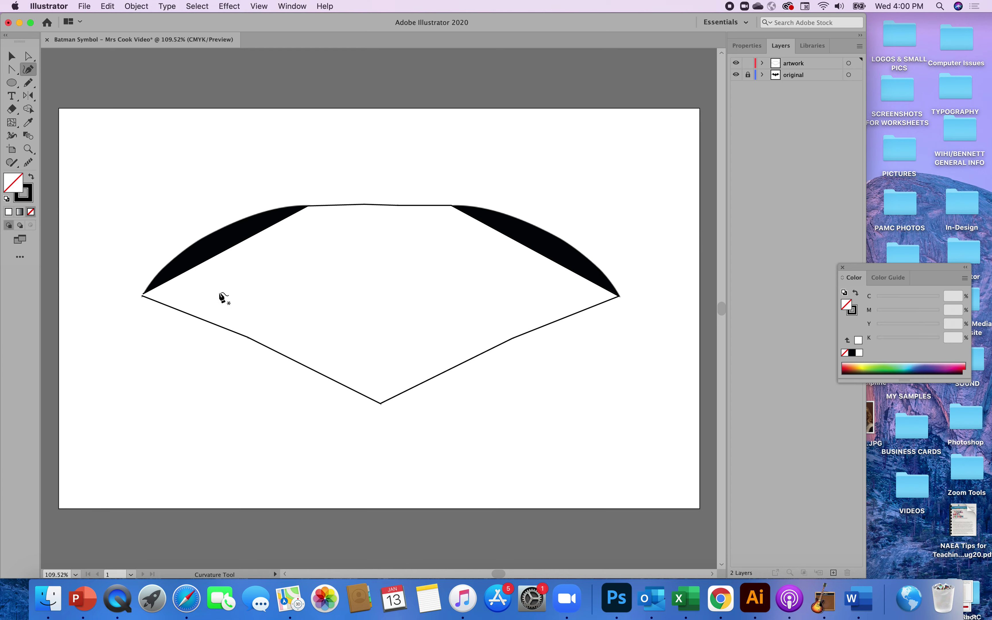
pyautogui.click(218, 292)
pyautogui.click(12, 56)
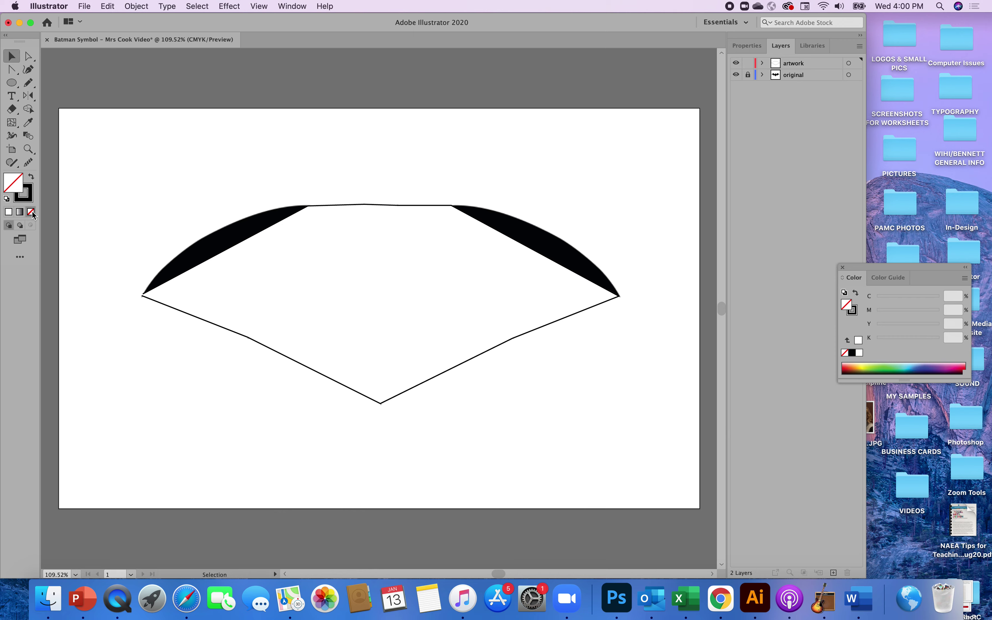
pyautogui.click(191, 285)
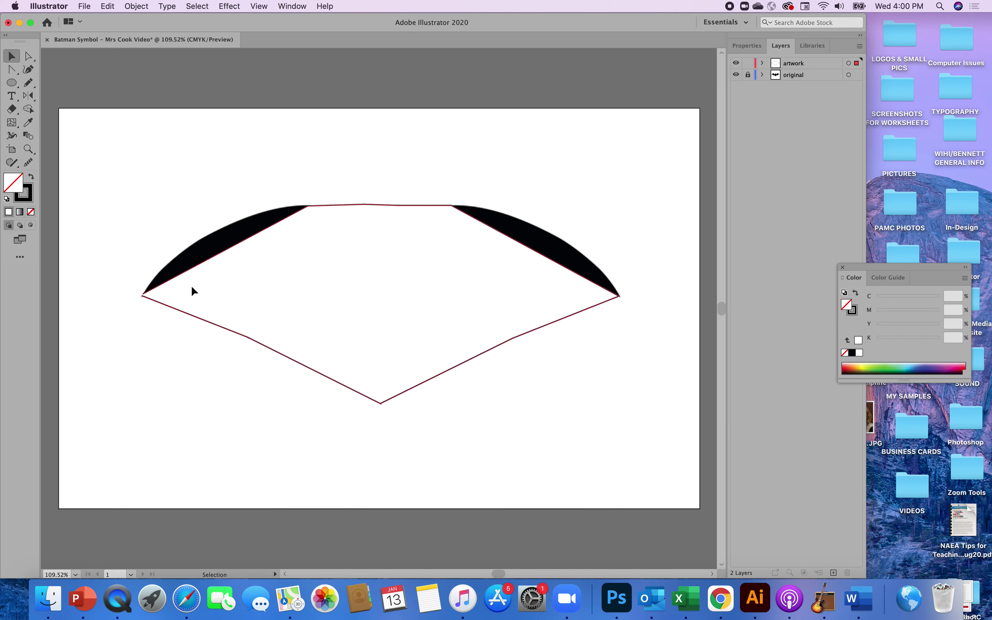
pyautogui.click(31, 212)
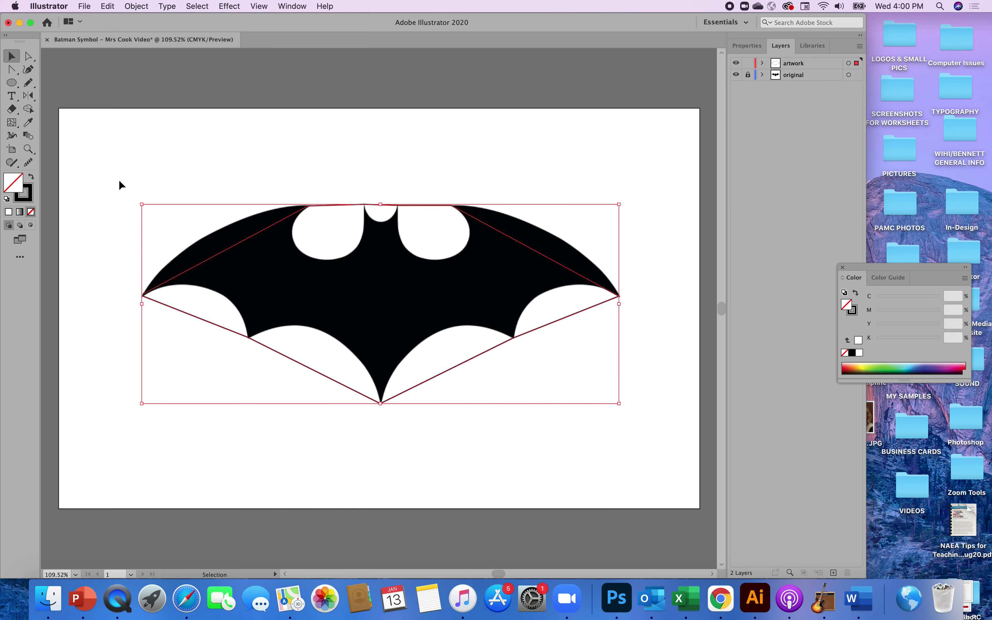
pyautogui.click(122, 159)
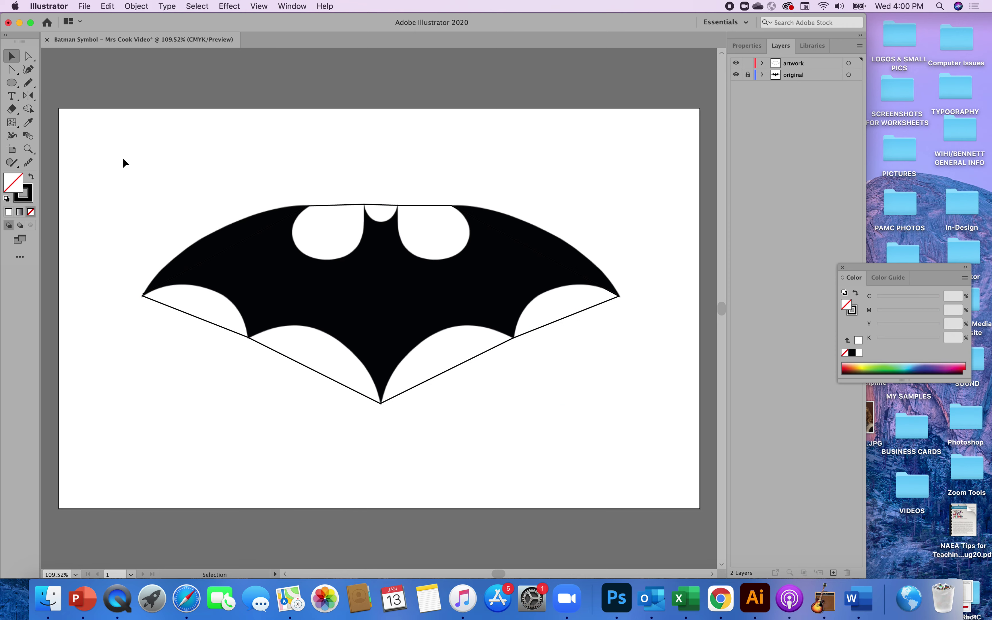
# Step: Set the traced outline's stroke to CMYK Red in the Properties panel, then deselect it
pyautogui.click(26, 199)
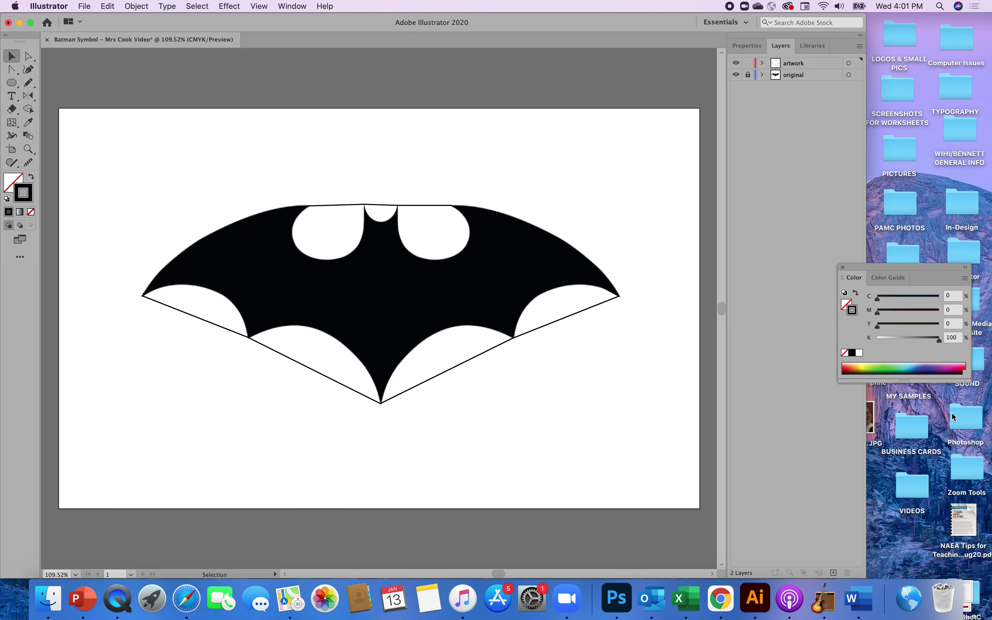
pyautogui.click(852, 364)
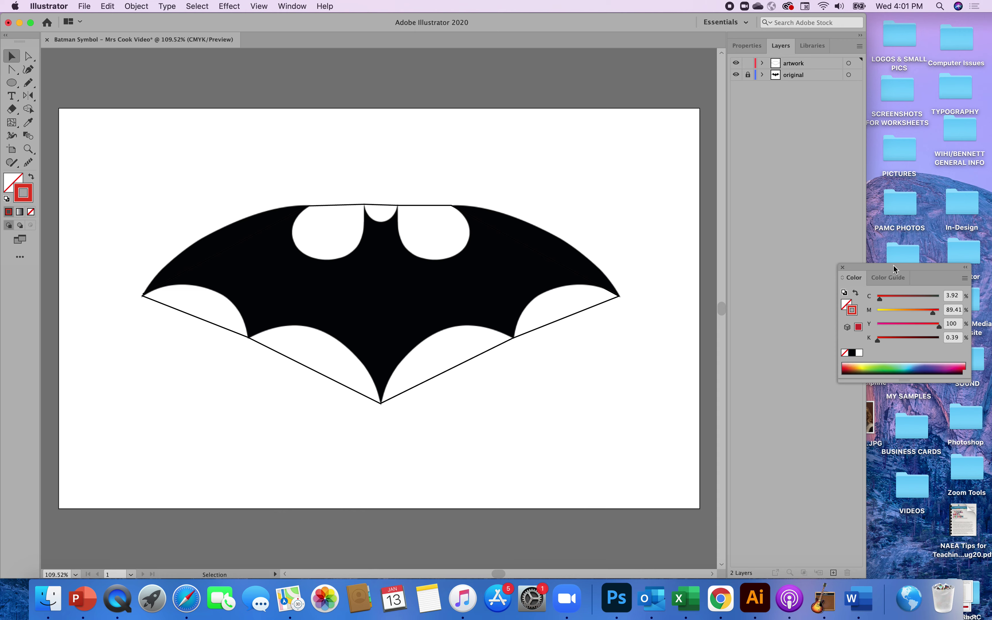
pyautogui.moveTo(894, 268); pyautogui.dragTo(864, 263)
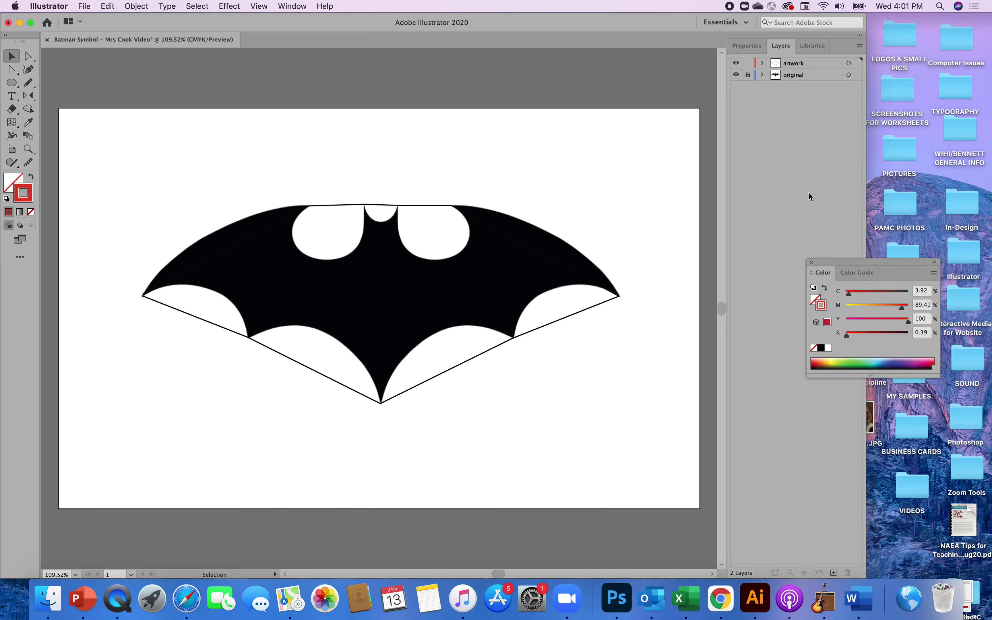
pyautogui.click(746, 46)
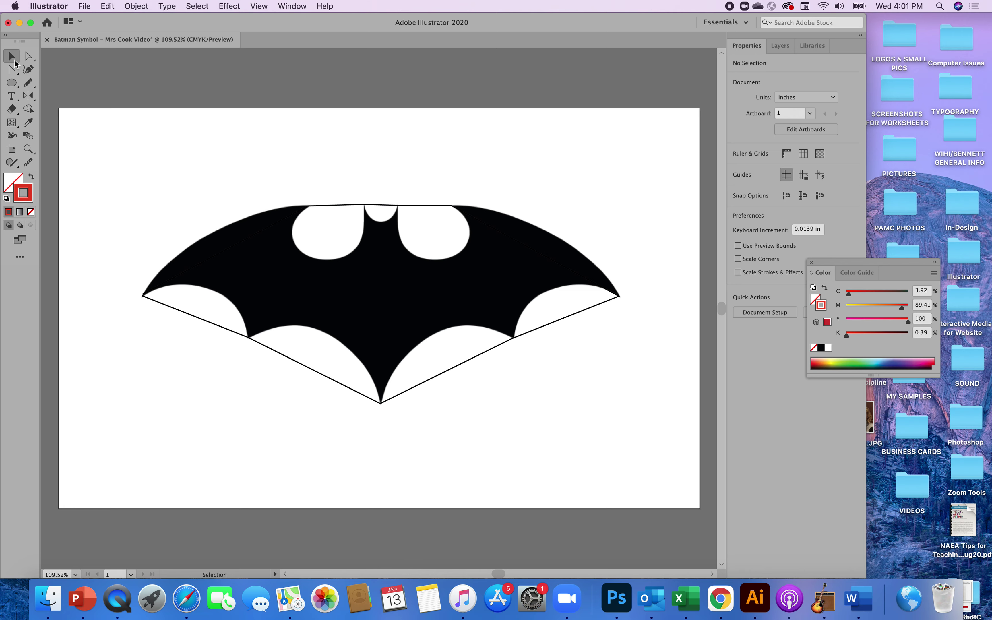
pyautogui.click(170, 307)
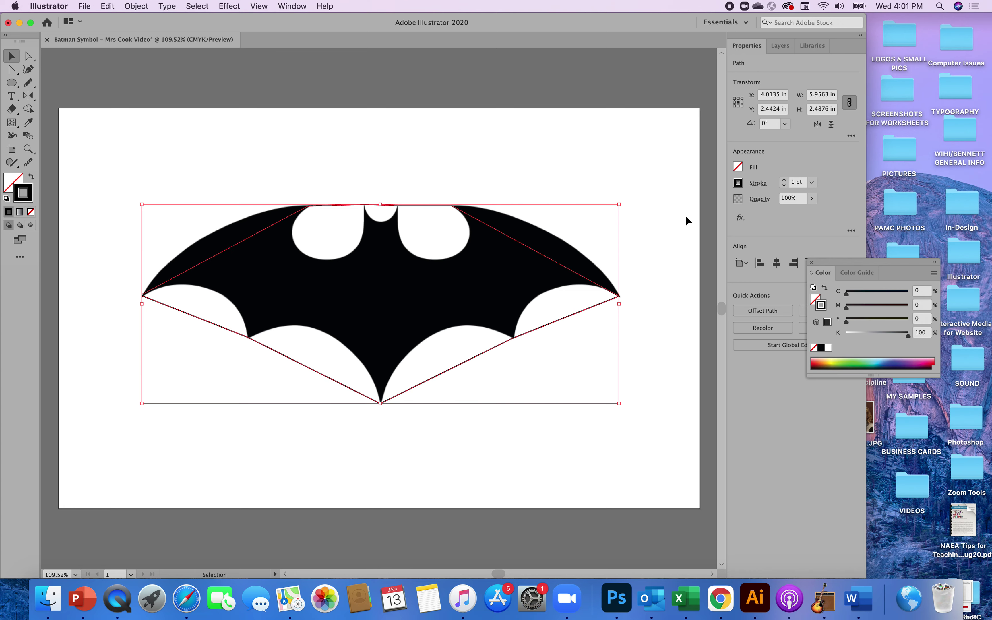
pyautogui.click(740, 183)
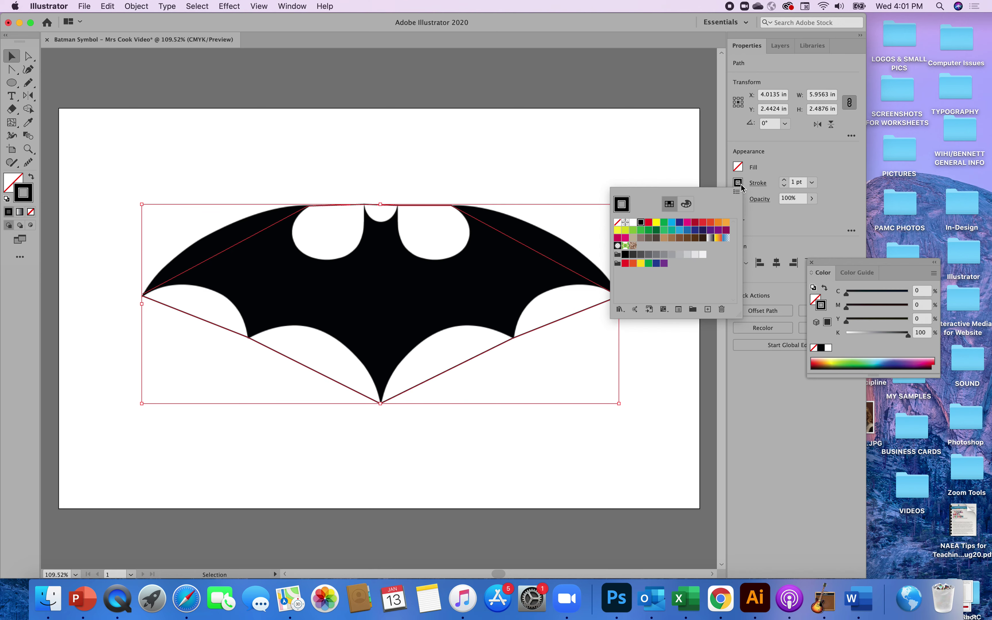
pyautogui.click(649, 224)
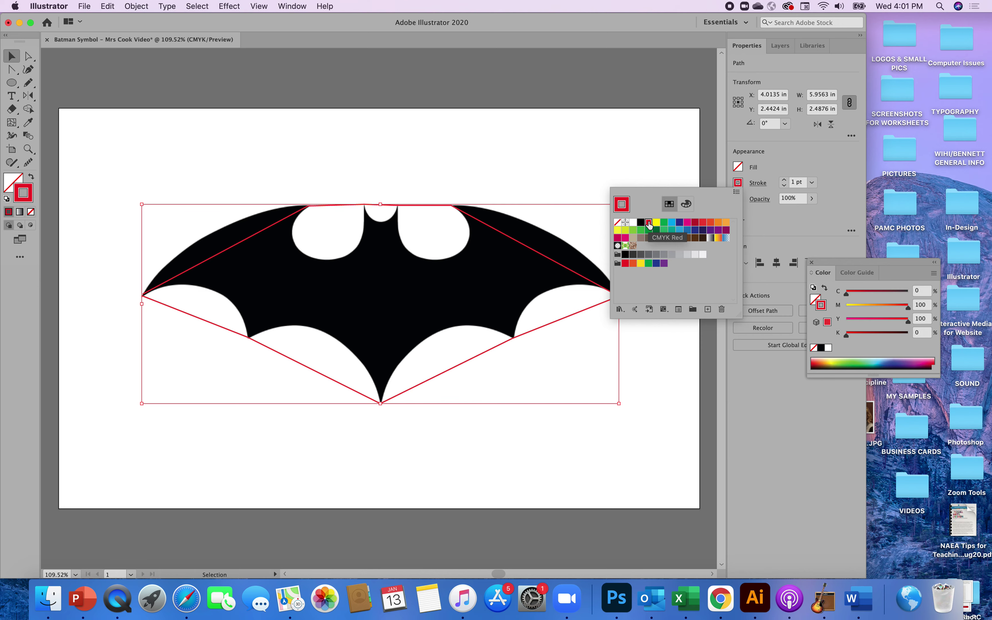
pyautogui.click(492, 454)
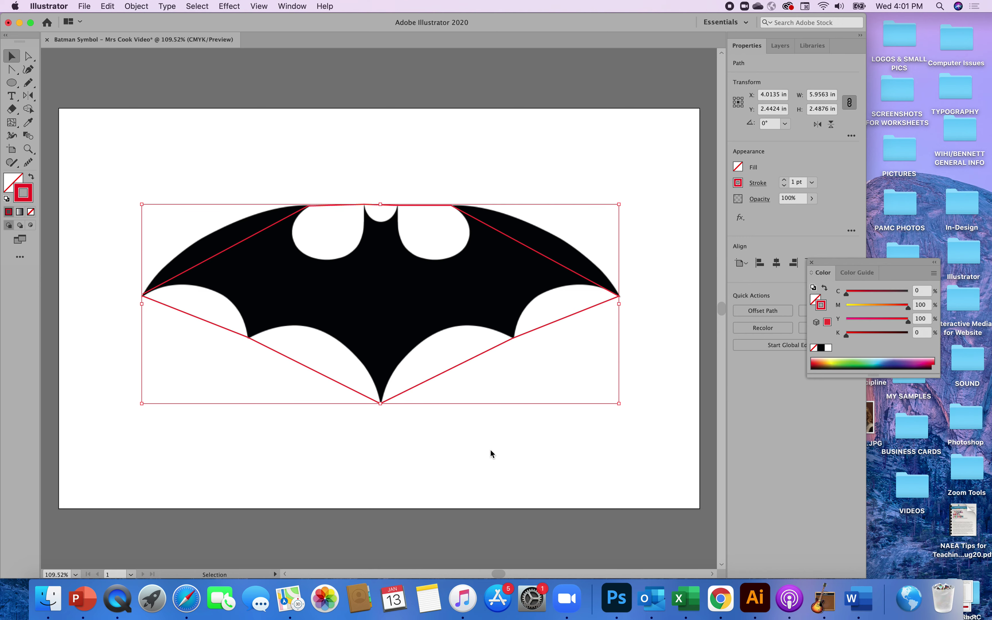
pyautogui.click(491, 450)
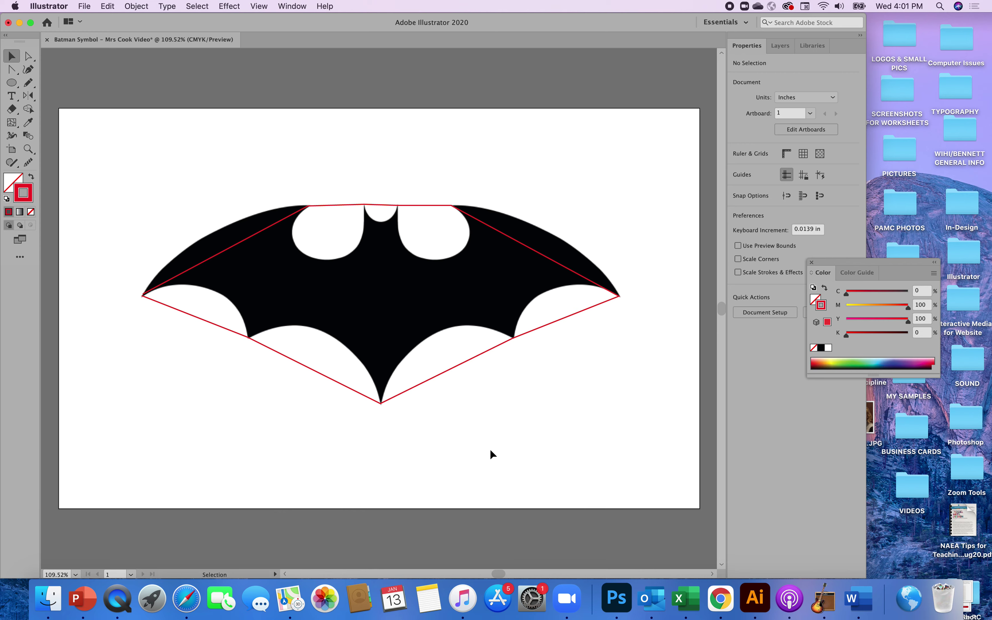
# Step: With the Curvature tool, add and drag points on the lower-left edge to follow the left wing's scallops
pyautogui.click(30, 72)
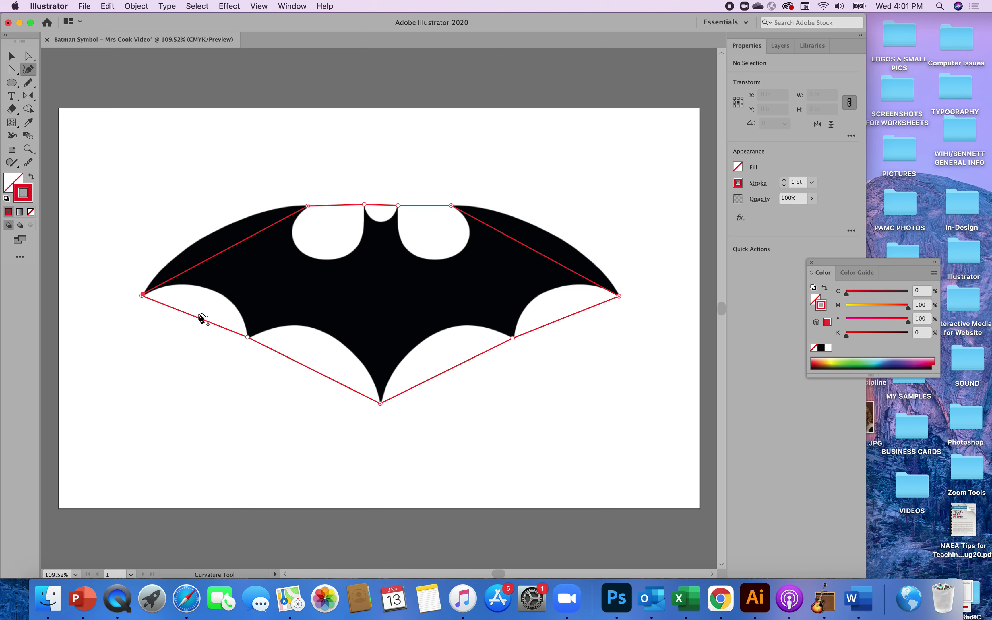
pyautogui.click(201, 322)
pyautogui.moveTo(199, 320); pyautogui.dragTo(198, 286)
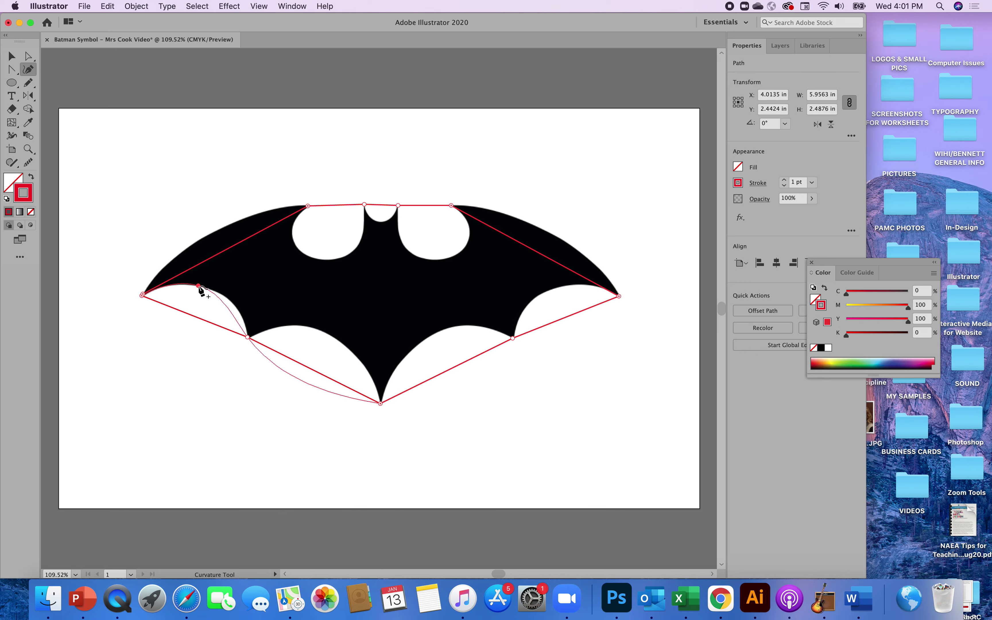
pyautogui.click(199, 288)
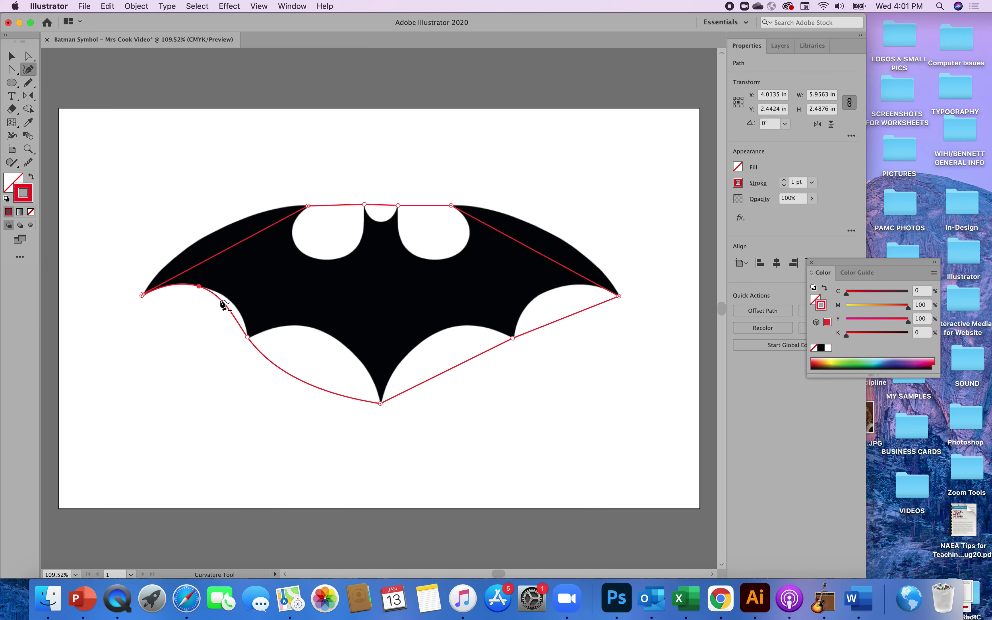
pyautogui.moveTo(228, 308); pyautogui.dragTo(233, 305)
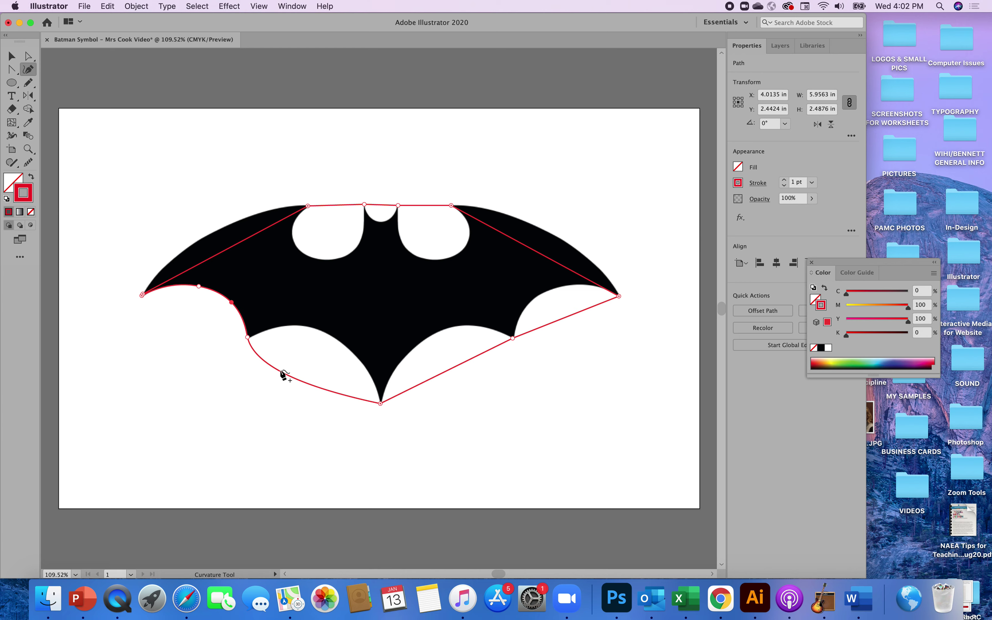
pyautogui.moveTo(300, 383); pyautogui.dragTo(347, 346)
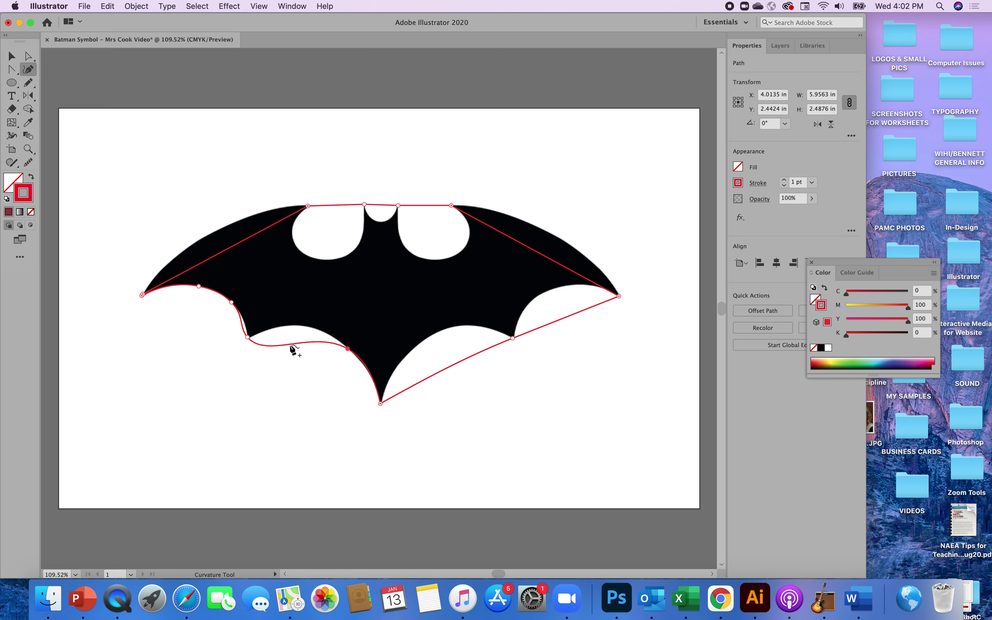
pyautogui.moveTo(291, 346); pyautogui.dragTo(246, 325)
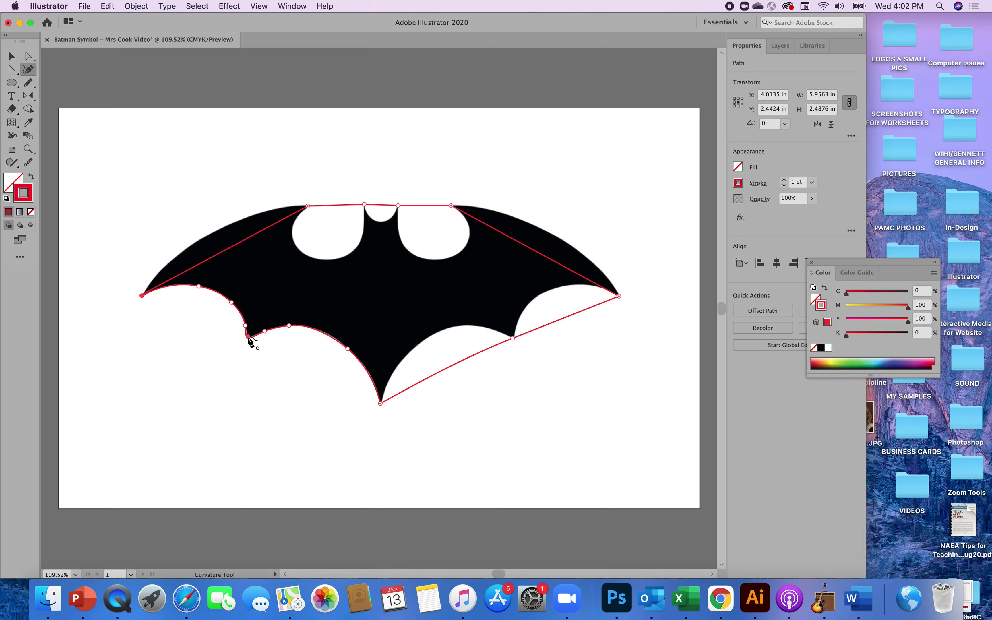
# Step: Bend the lower-right outline segments up along the right wing's underside toward the wing tip
pyautogui.click(248, 337)
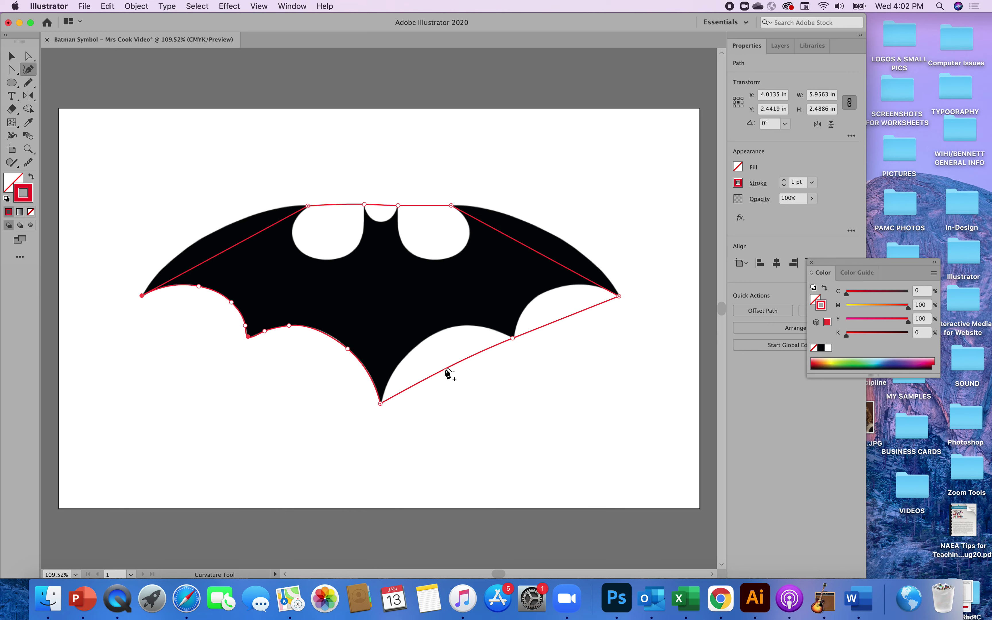
pyautogui.moveTo(446, 371); pyautogui.dragTo(417, 346)
pyautogui.moveTo(417, 346); pyautogui.dragTo(417, 346)
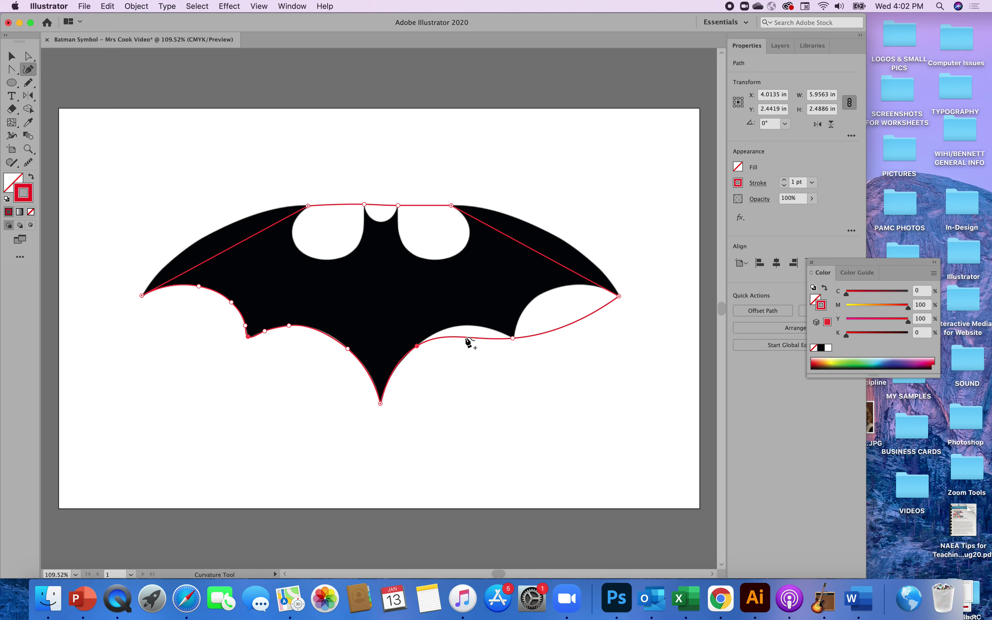
pyautogui.moveTo(467, 339); pyautogui.dragTo(464, 325)
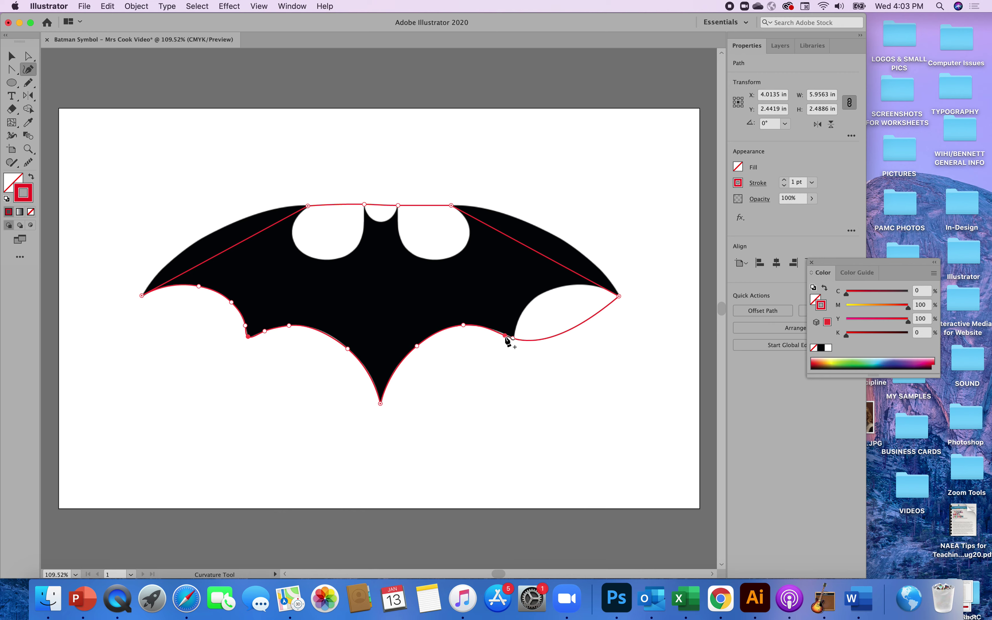
pyautogui.moveTo(506, 337); pyautogui.dragTo(508, 336)
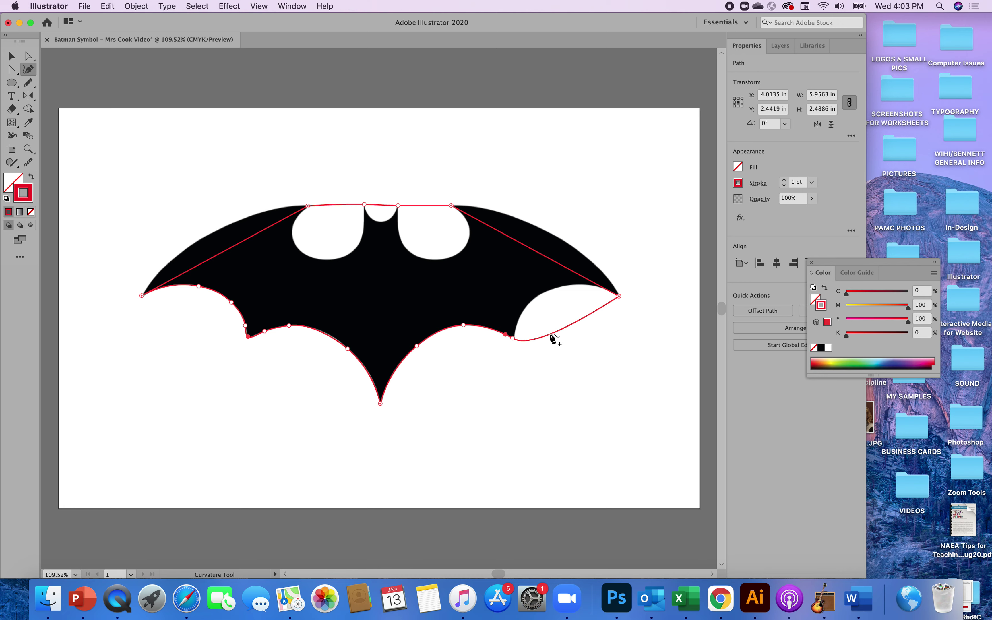
pyautogui.moveTo(551, 333); pyautogui.dragTo(566, 287)
pyautogui.moveTo(566, 287); pyautogui.dragTo(566, 288)
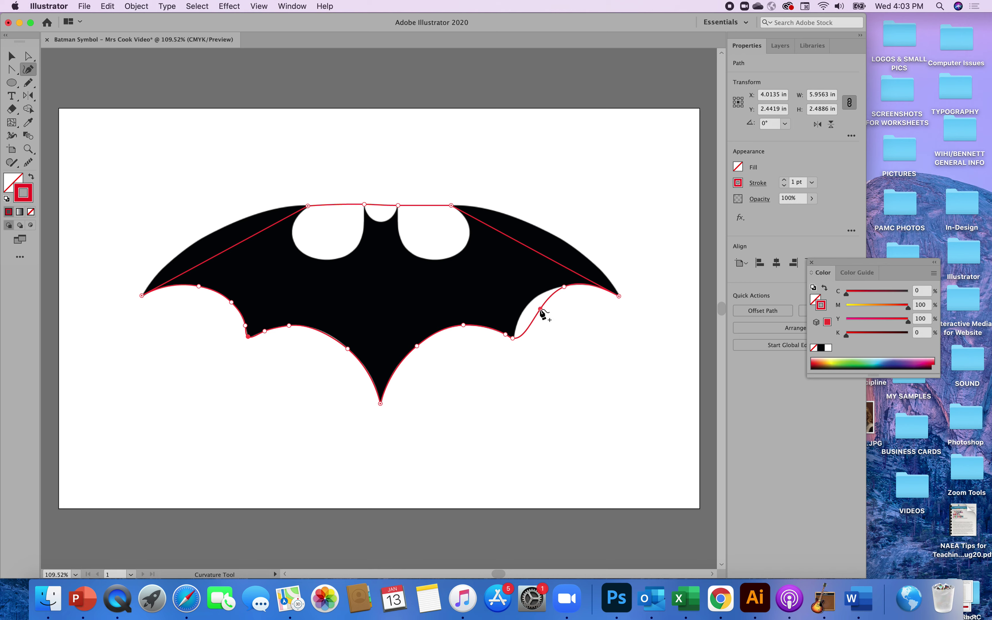
# Step: Fine-tune the points near the right wing tip and along its scalloped lower edge
pyautogui.moveTo(541, 310); pyautogui.dragTo(533, 300)
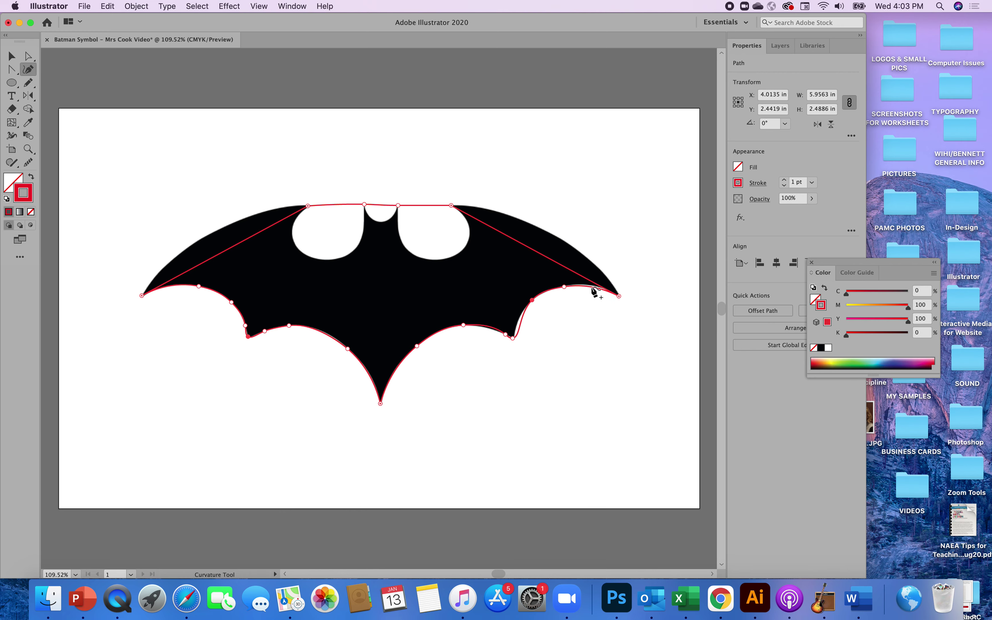
pyautogui.moveTo(593, 289); pyautogui.dragTo(592, 287)
pyautogui.moveTo(521, 326); pyautogui.dragTo(519, 326)
pyautogui.moveTo(495, 330); pyautogui.dragTo(495, 330)
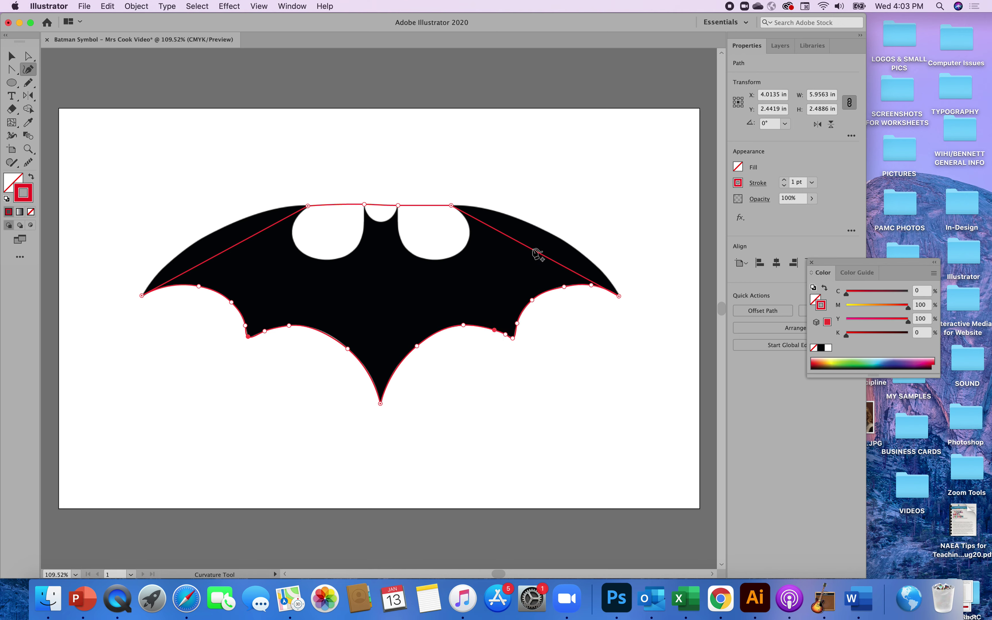
# Step: Add and adjust points to curve the right wing's top edge outward
pyautogui.moveTo(534, 249); pyautogui.dragTo(554, 236)
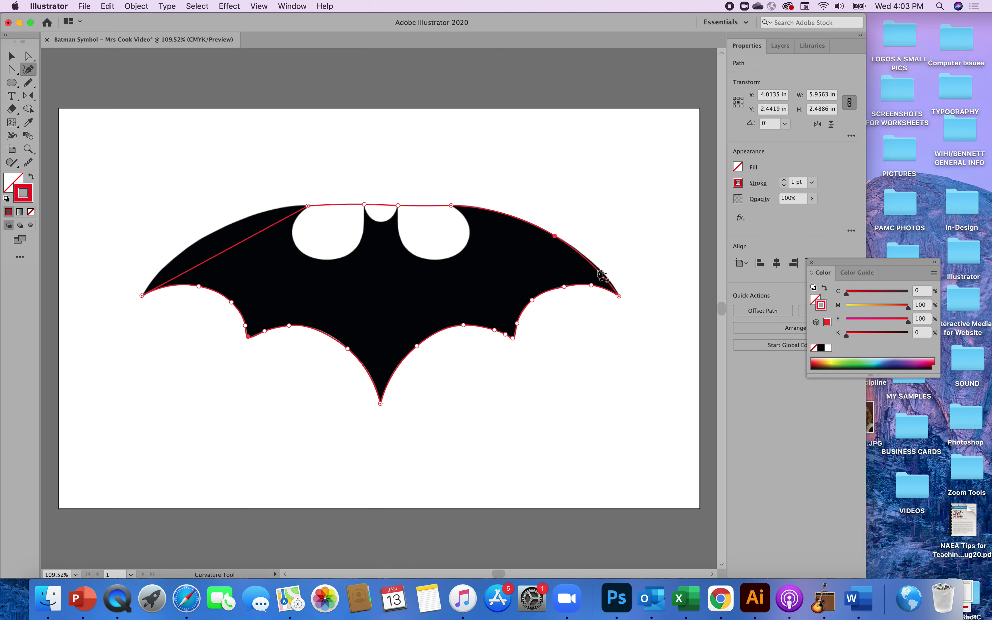
pyautogui.moveTo(598, 272); pyautogui.dragTo(601, 271)
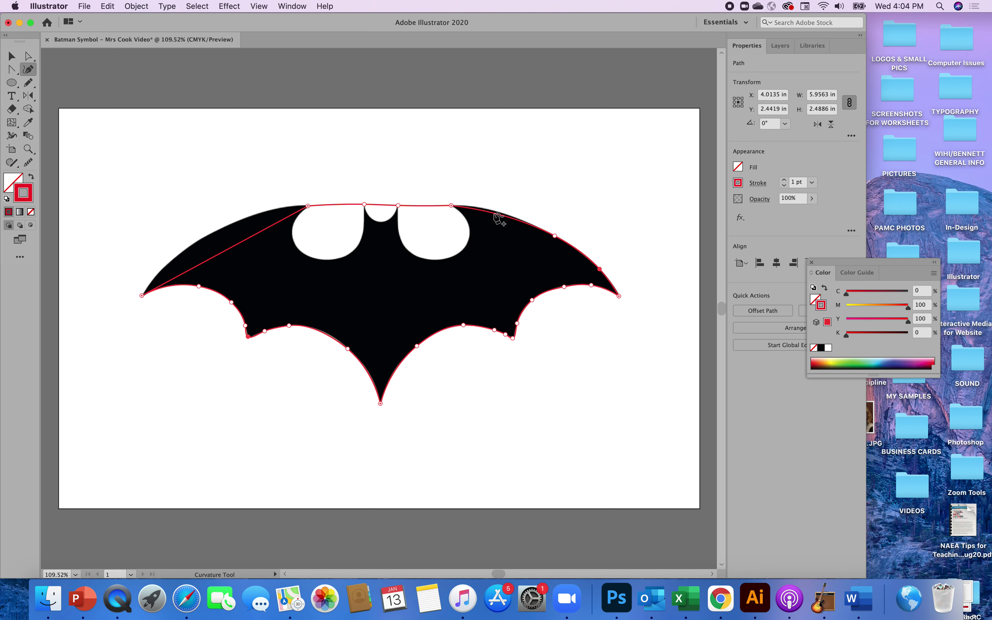
pyautogui.moveTo(494, 214); pyautogui.dragTo(488, 209)
# Step: Add and adjust points to curve the left wing's straight top edge toward the ears
pyautogui.moveTo(191, 269); pyautogui.dragTo(177, 255)
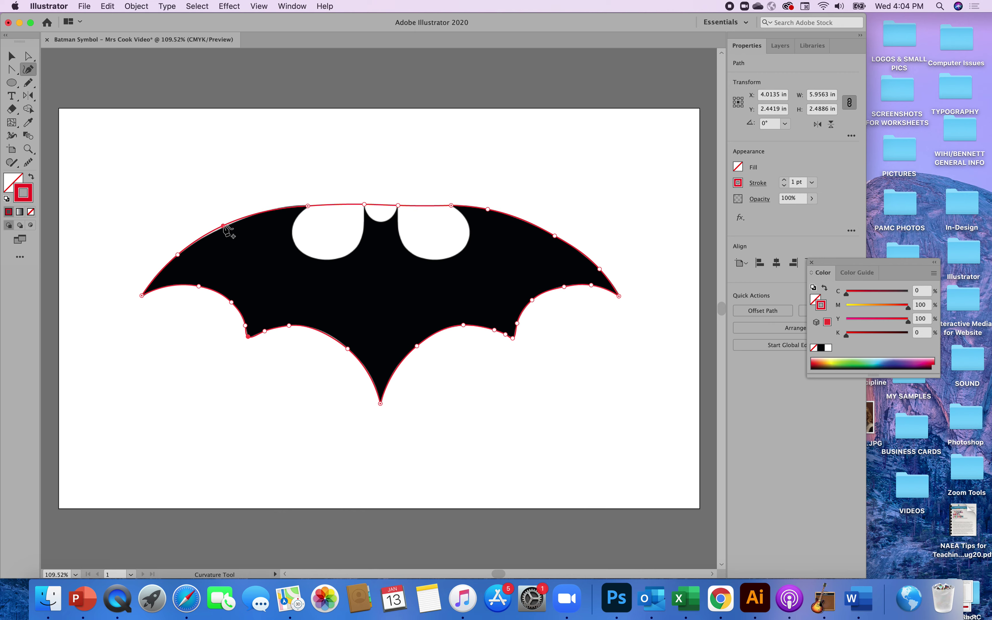
pyautogui.moveTo(224, 225); pyautogui.dragTo(225, 227)
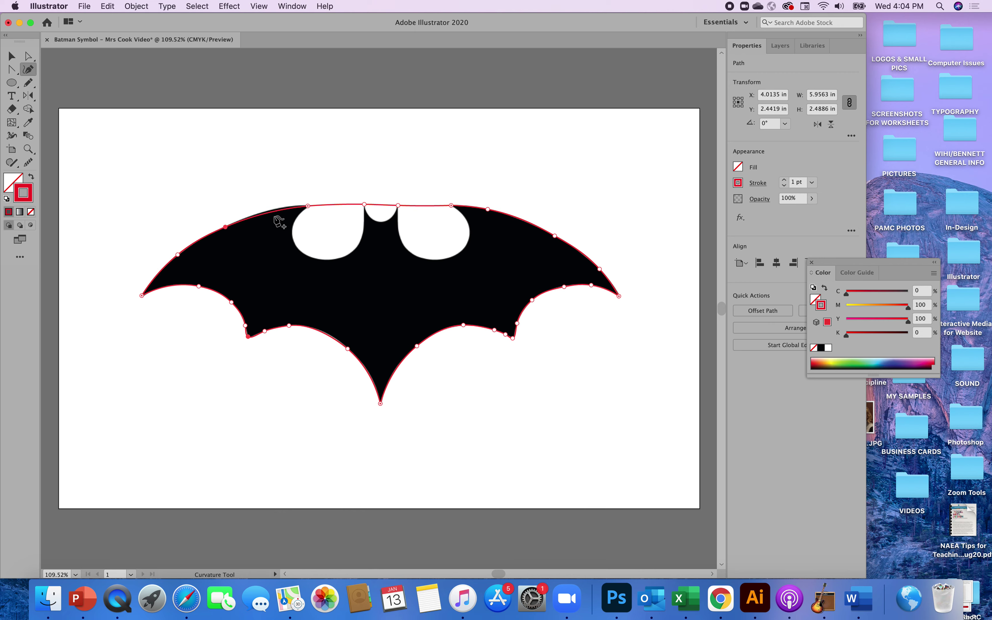
pyautogui.moveTo(278, 212); pyautogui.dragTo(276, 208)
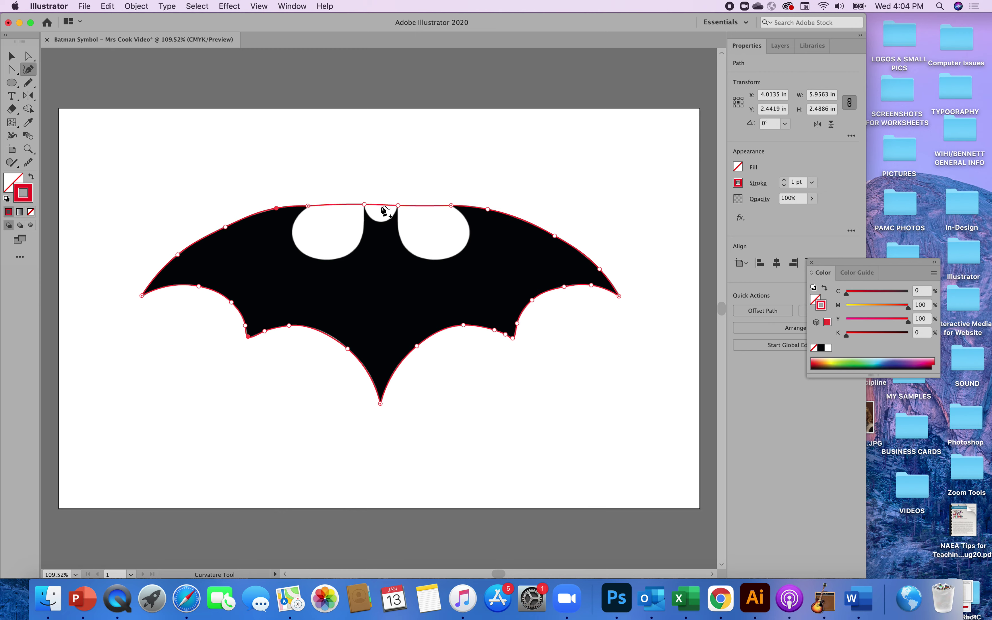
# Step: Pull the top-centre outline down into the head notch and curve it around the right cutout
pyautogui.moveTo(381, 207)
pyautogui.mouseDown()
pyautogui.moveTo(370, 215)
pyautogui.moveTo(385, 215)
pyautogui.moveTo(377, 221)
pyautogui.mouseUp()
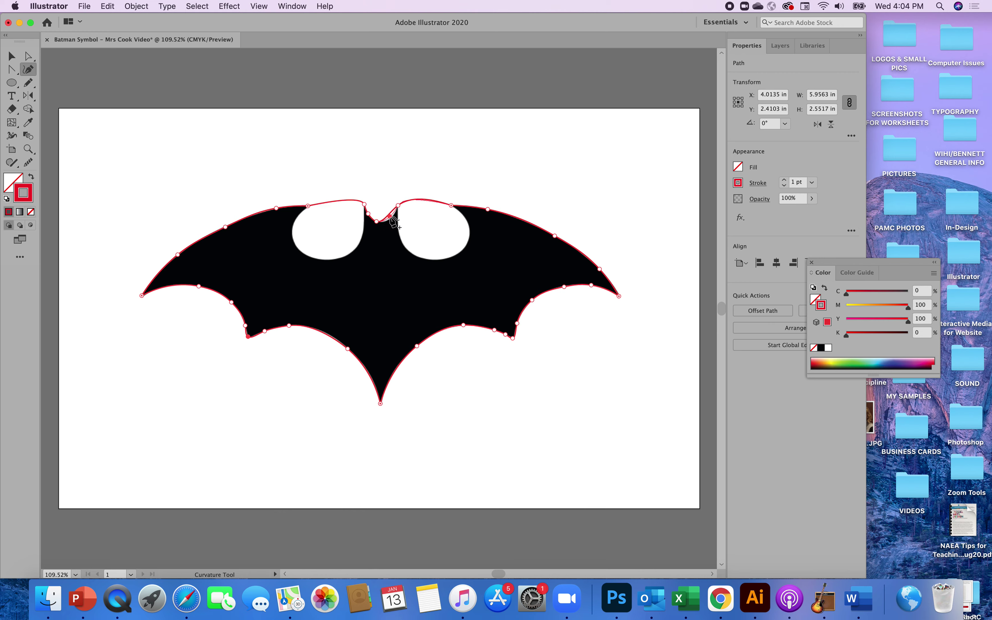
pyautogui.moveTo(392, 220)
pyautogui.mouseDown()
pyautogui.moveTo(406, 212)
pyautogui.moveTo(401, 235)
pyautogui.mouseUp()
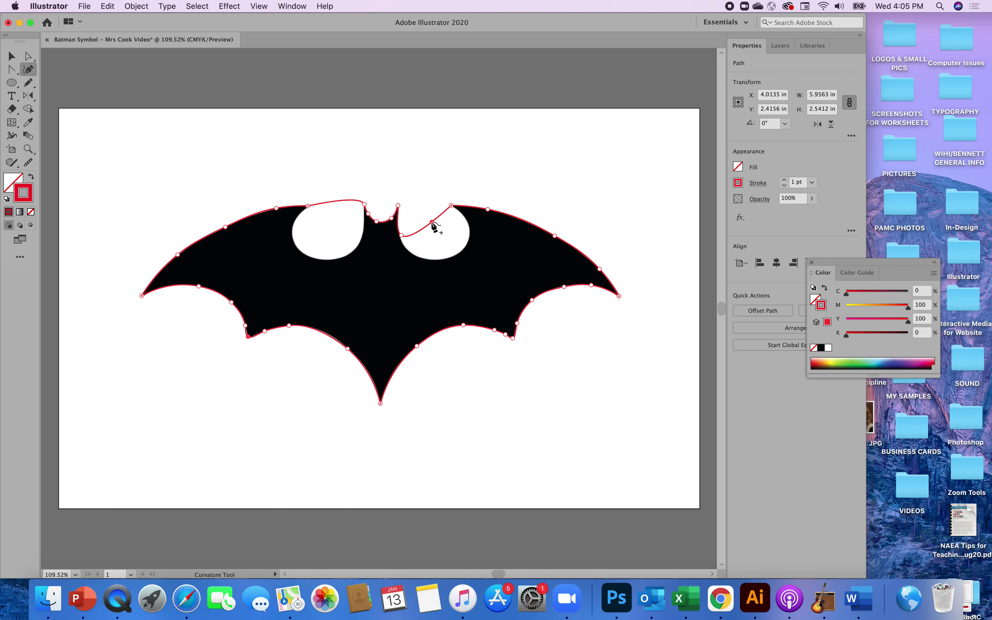
pyautogui.moveTo(432, 222); pyautogui.dragTo(460, 252)
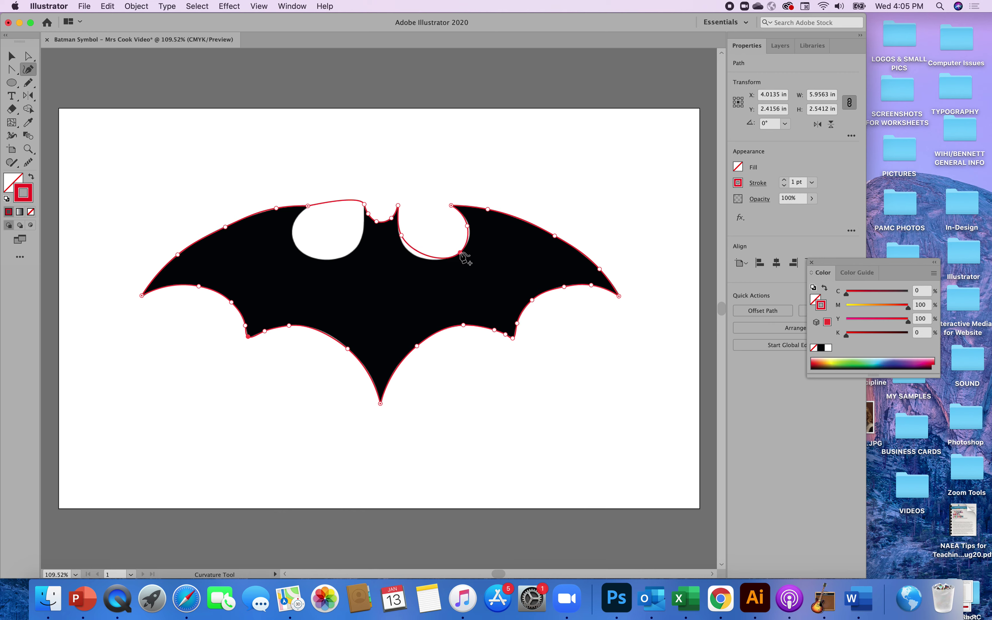
pyautogui.click(469, 226)
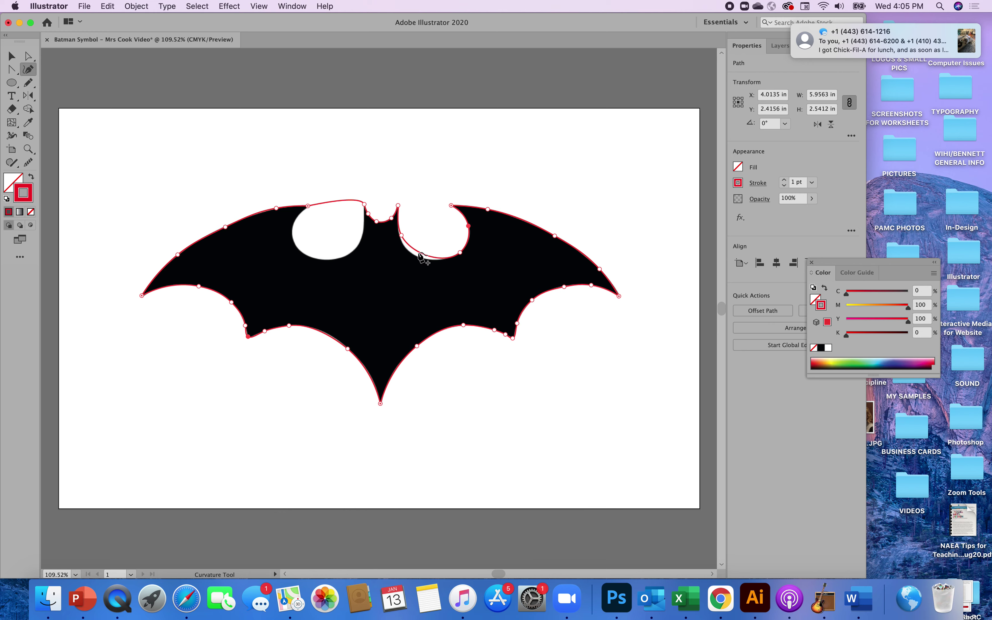
pyautogui.moveTo(418, 253); pyautogui.dragTo(398, 235)
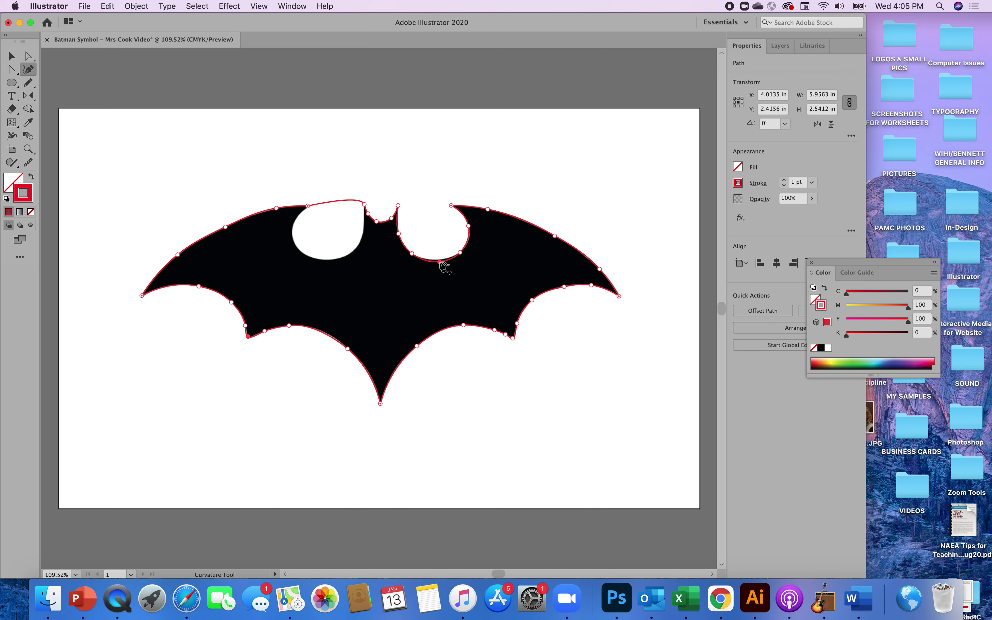
pyautogui.moveTo(439, 262); pyautogui.dragTo(439, 259)
# Step: Add and adjust points along the left cutout's top, curve and bottom, ending at the notch's left edge
pyautogui.moveTo(342, 202); pyautogui.dragTo(360, 234)
pyautogui.click(360, 234)
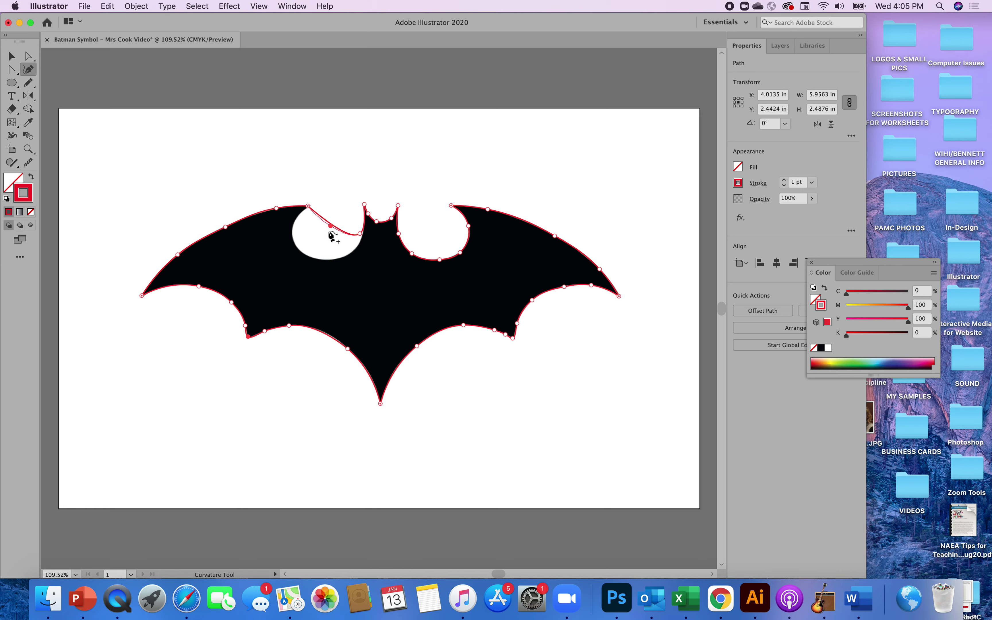
pyautogui.click(322, 249)
pyautogui.moveTo(323, 255); pyautogui.dragTo(296, 244)
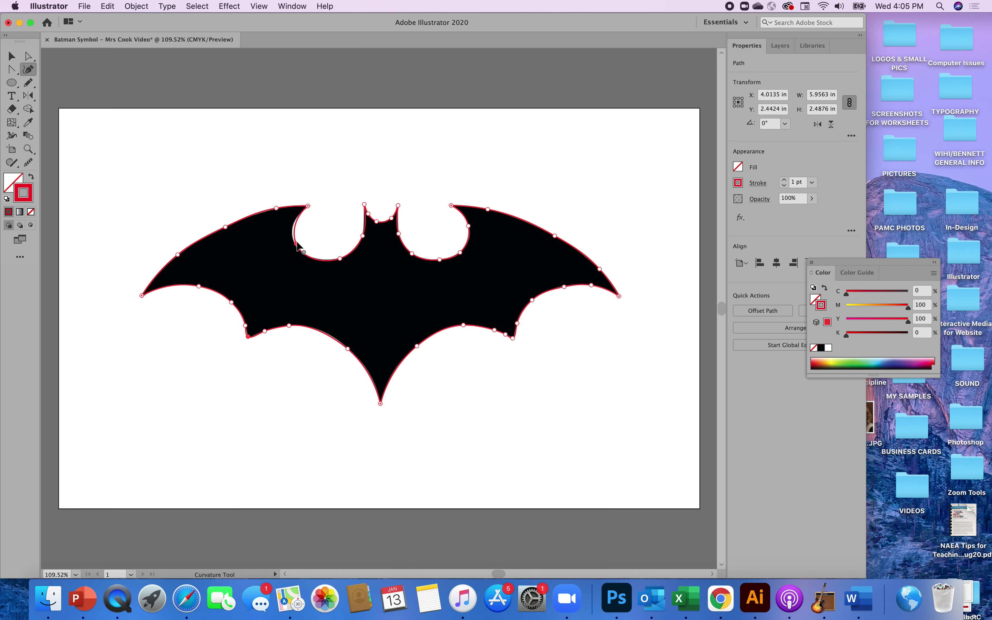
pyautogui.click(293, 226)
pyautogui.click(295, 244)
pyautogui.click(365, 221)
# Step: Deselect the path, unlock the 'original' layer and hide it in the Layers panel
pyautogui.click(196, 8)
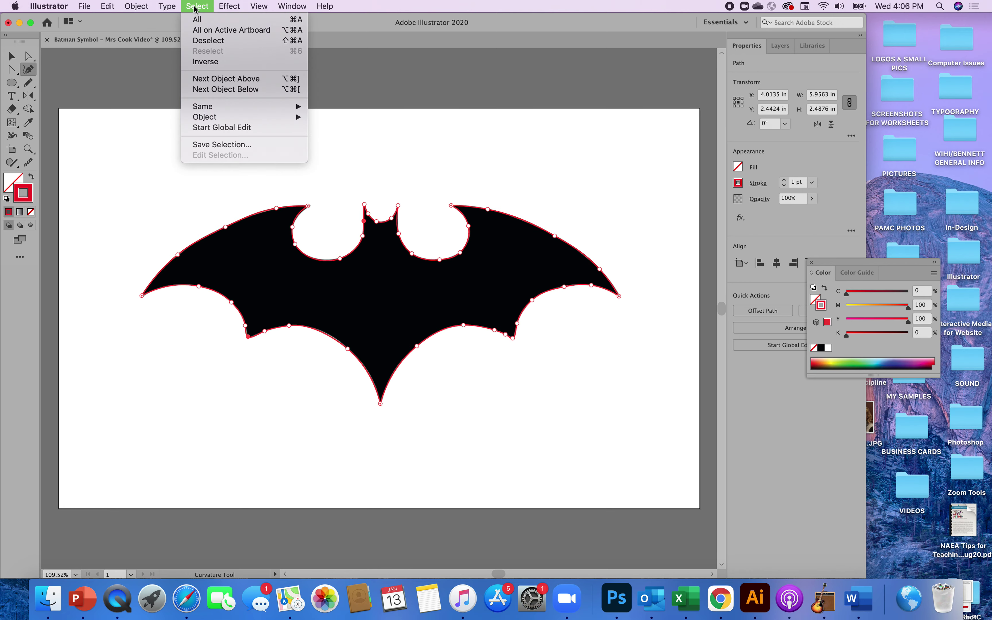
pyautogui.click(204, 41)
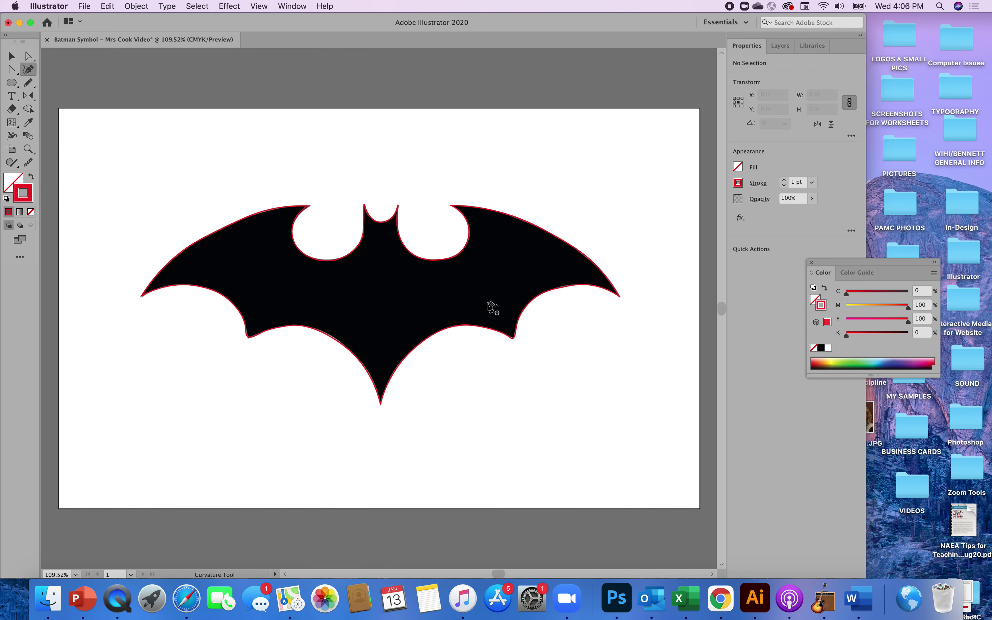
pyautogui.click(778, 45)
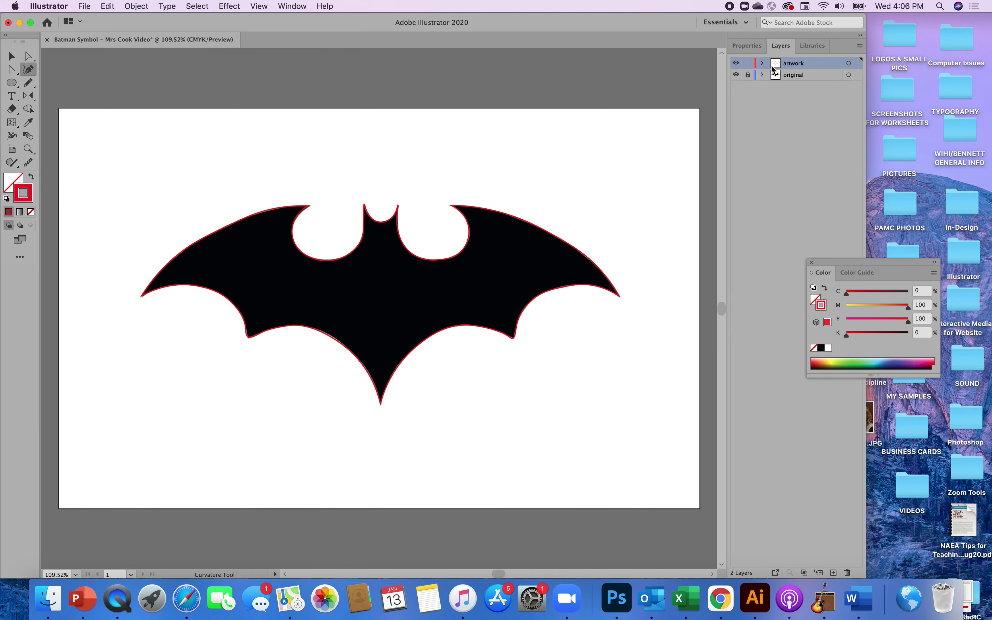
pyautogui.click(749, 77)
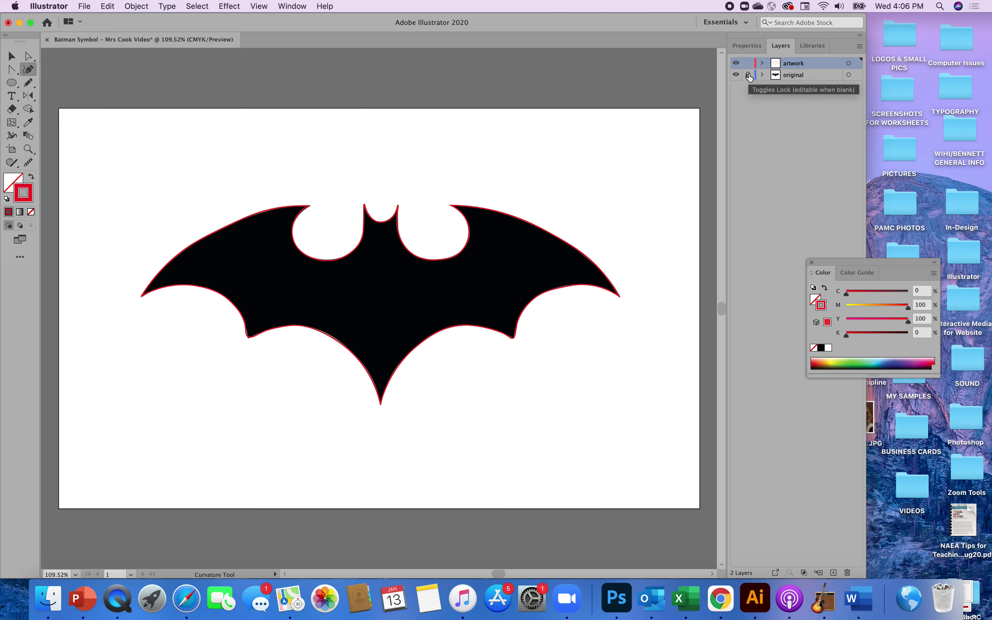
pyautogui.click(737, 75)
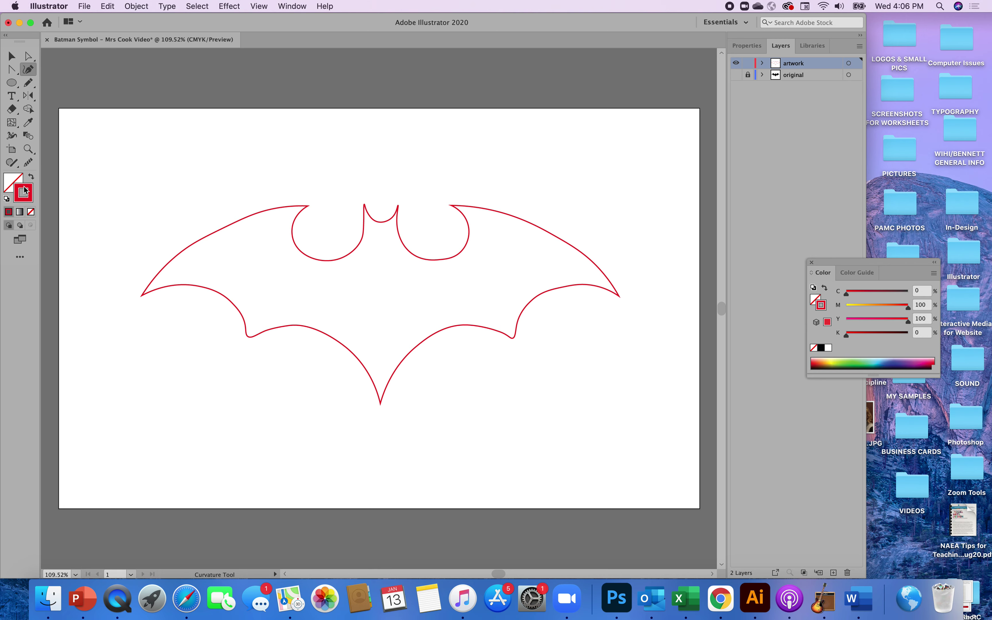
pyautogui.click(12, 183)
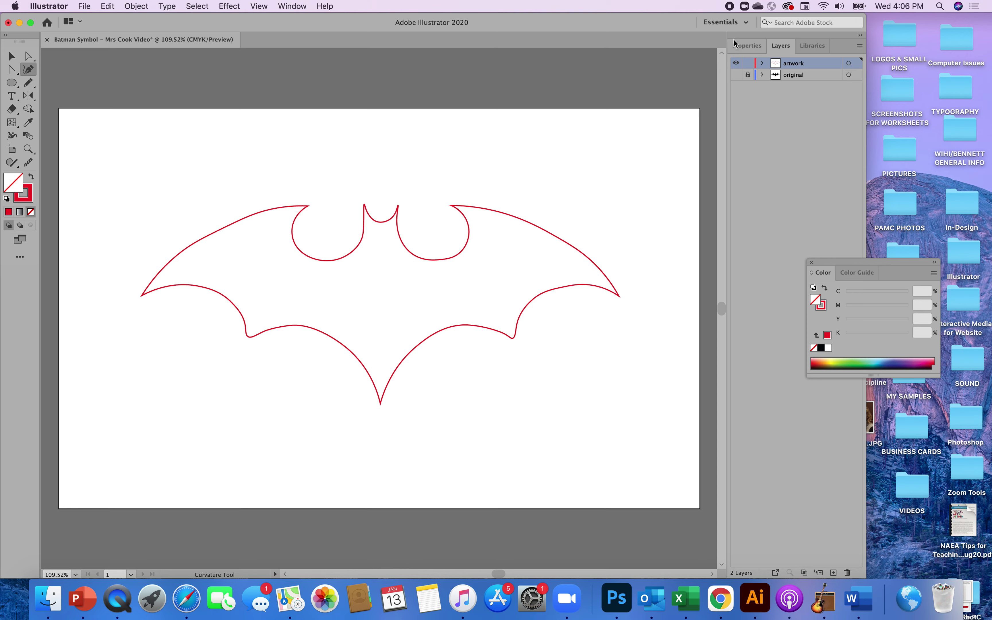
pyautogui.click(742, 49)
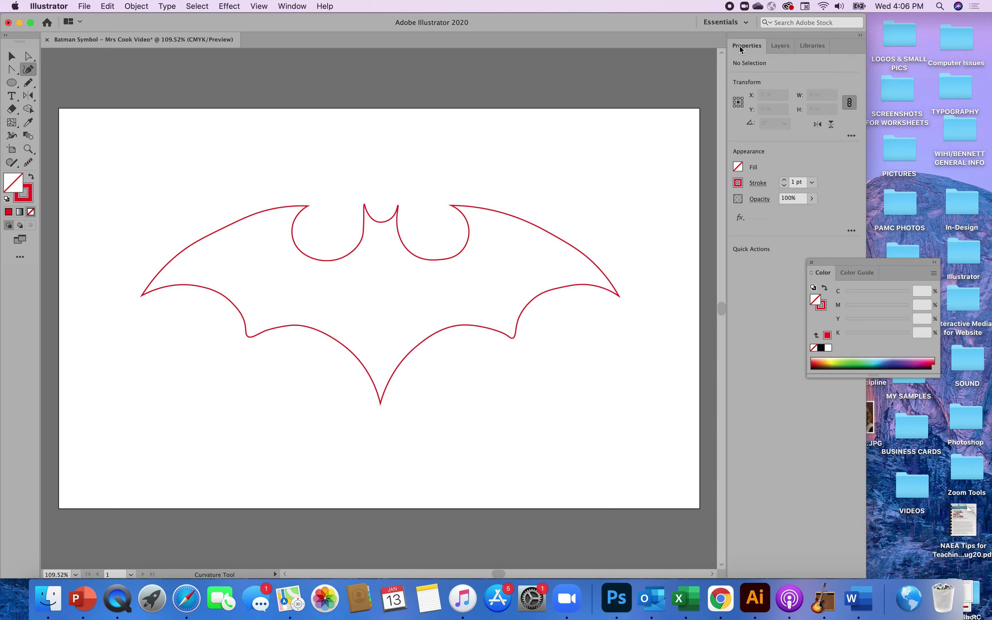
# Step: Select the traced bat path and fill it with black
pyautogui.click(738, 167)
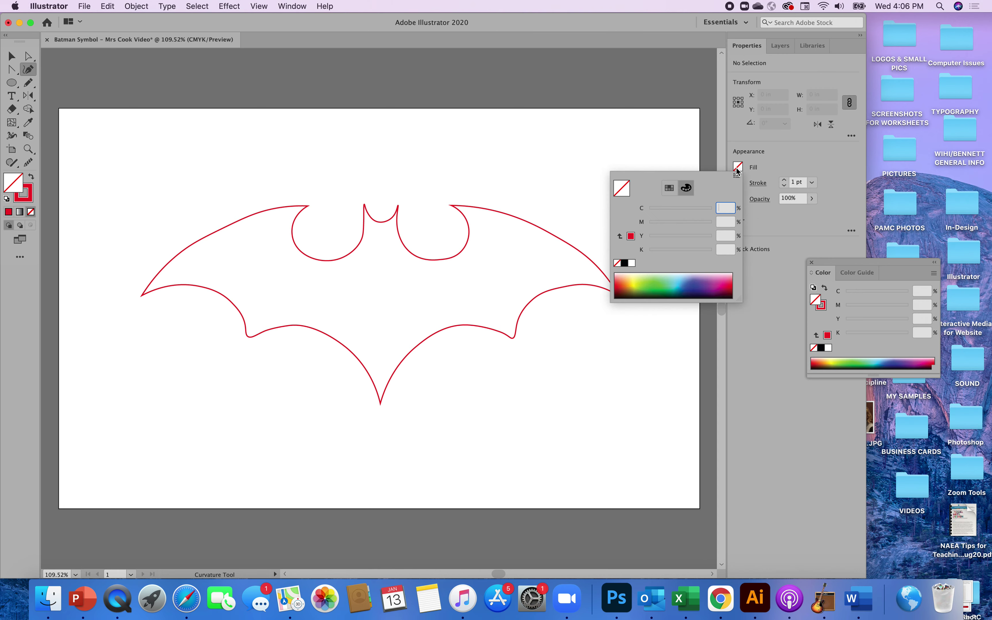
pyautogui.click(625, 263)
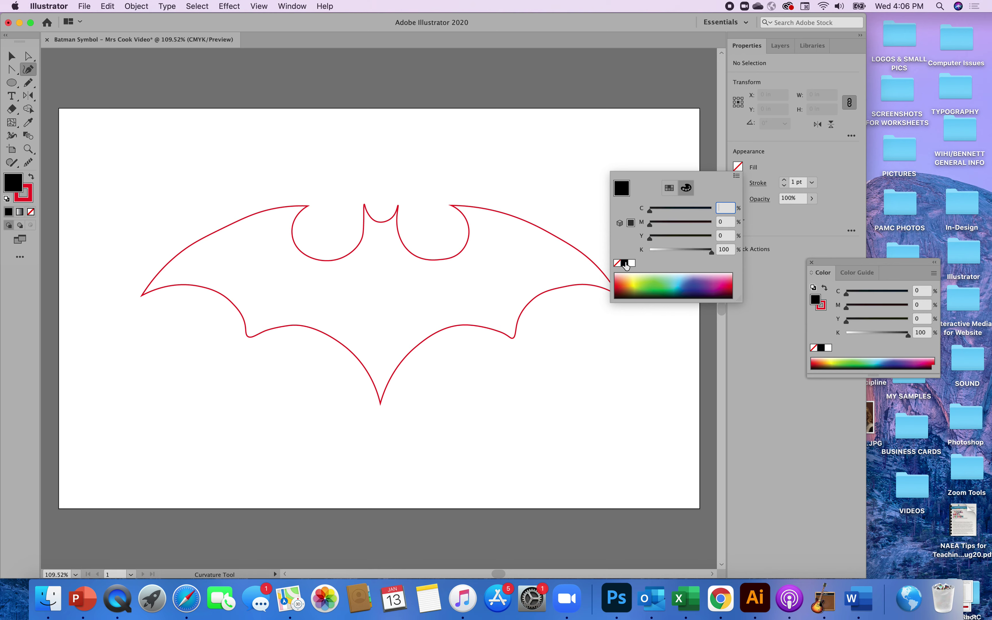
pyautogui.click(11, 57)
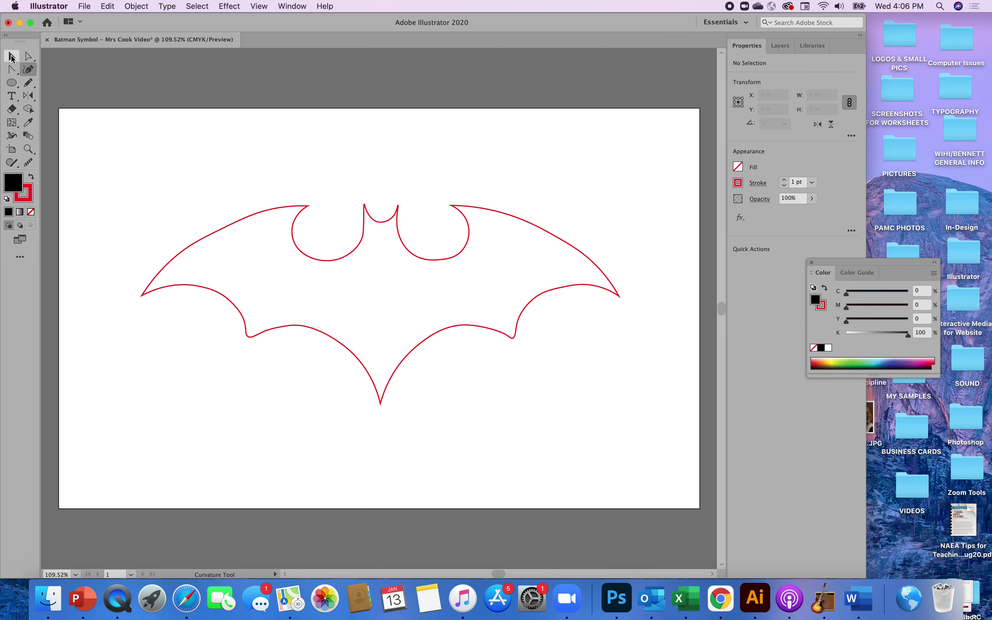
pyautogui.click(11, 56)
pyautogui.click(240, 219)
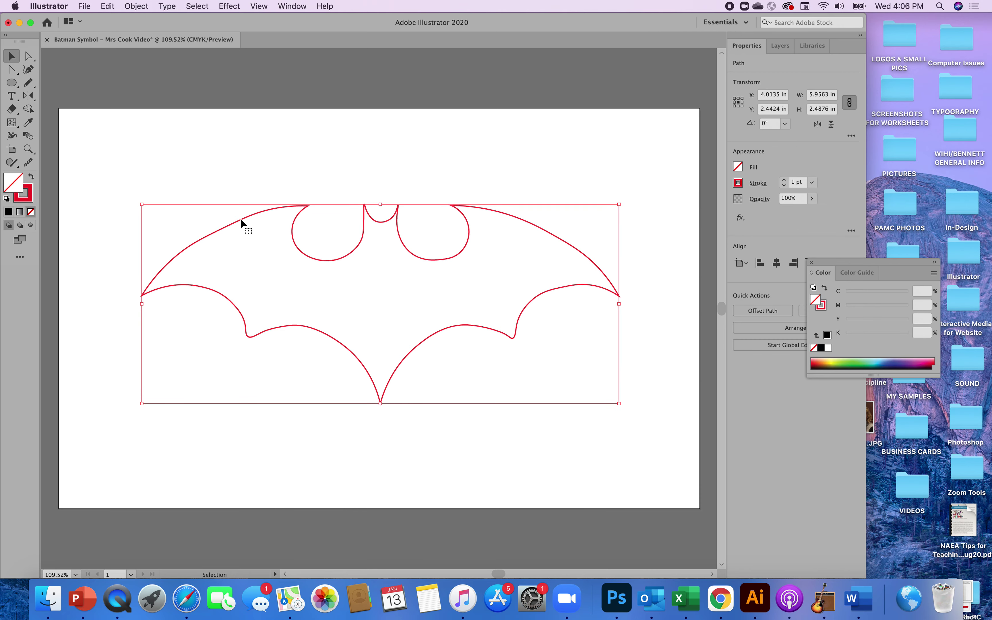
pyautogui.click(739, 167)
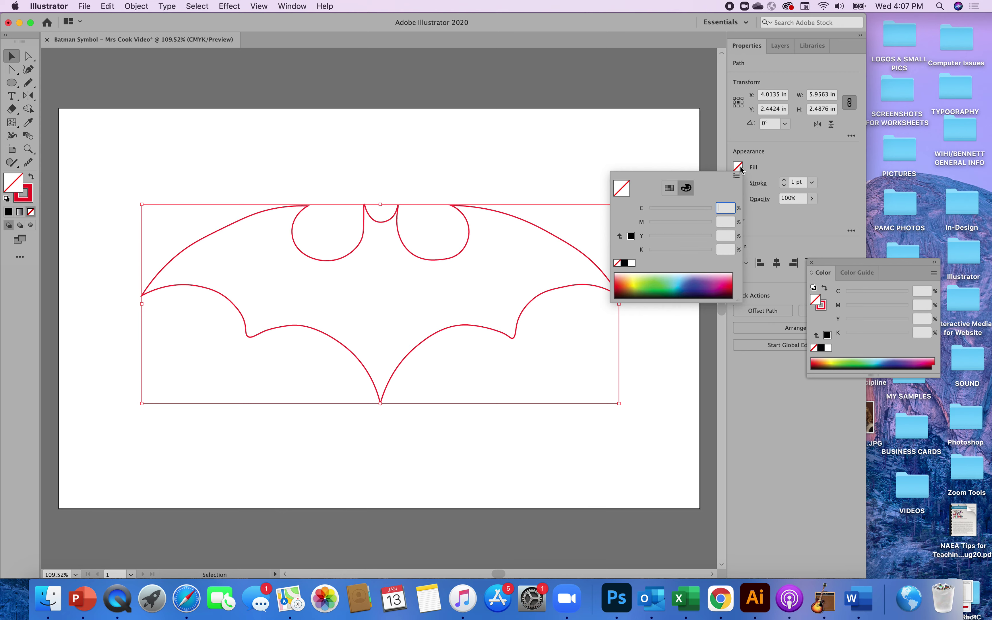
pyautogui.click(624, 264)
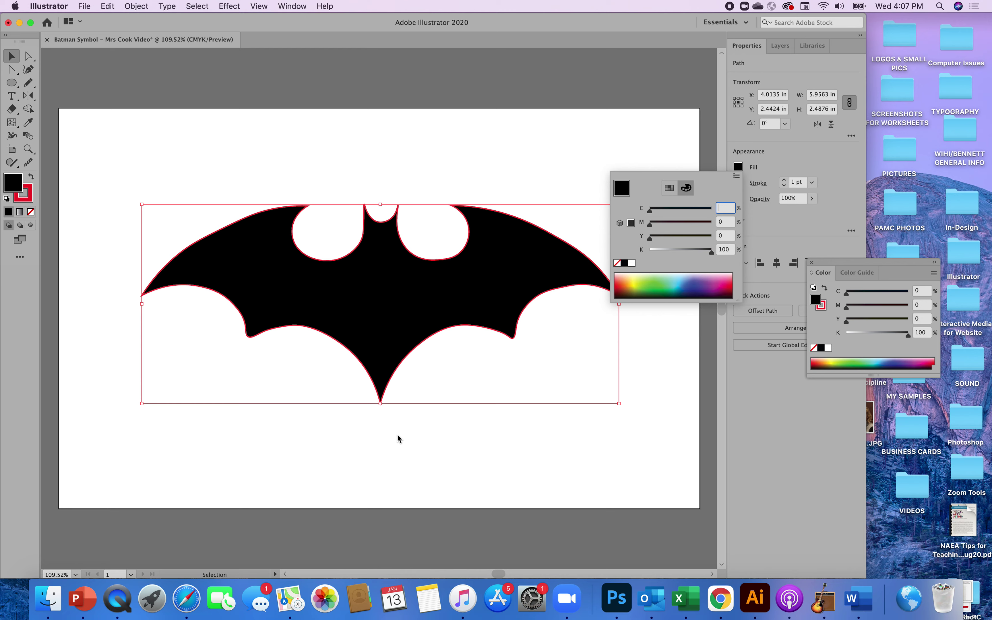
# Step: Set the bat's stroke to None, removing the red outline
pyautogui.click(30, 200)
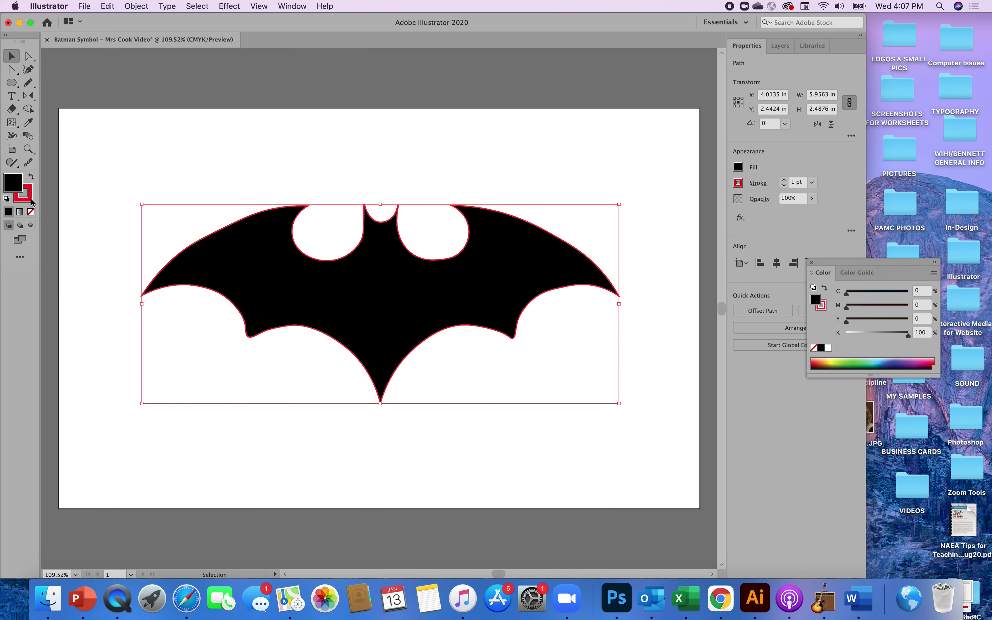
pyautogui.click(31, 200)
pyautogui.click(31, 213)
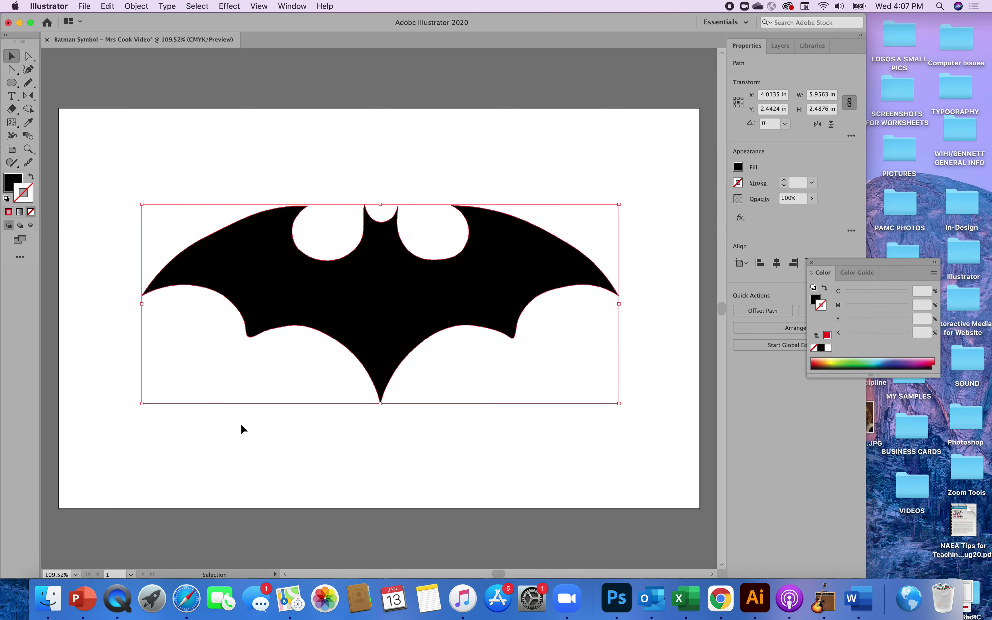
# Step: Add a new layer below 'artwork' and name it 'background'
pyautogui.click(318, 461)
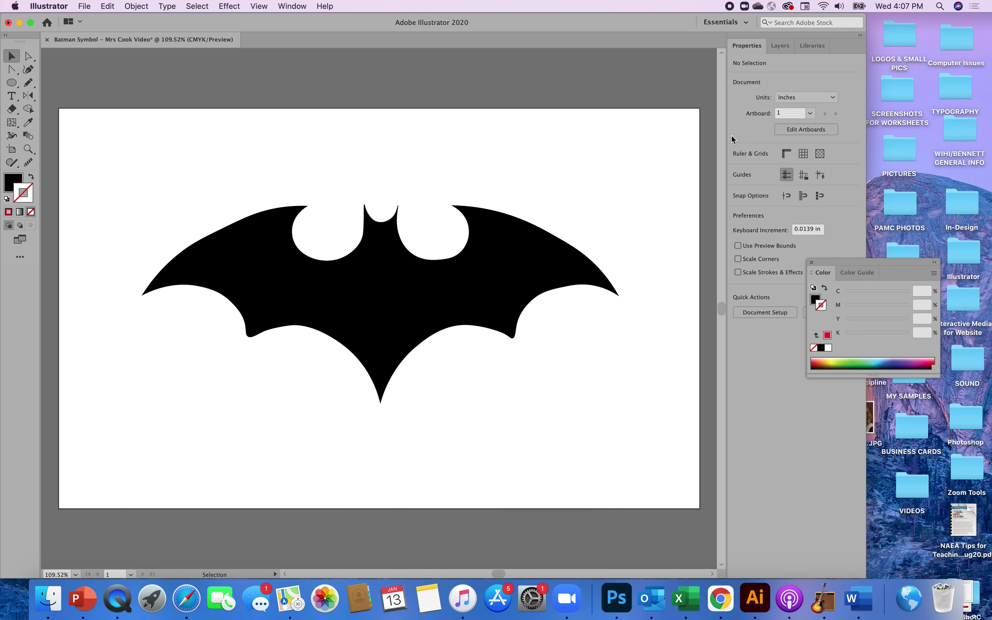
pyautogui.click(784, 46)
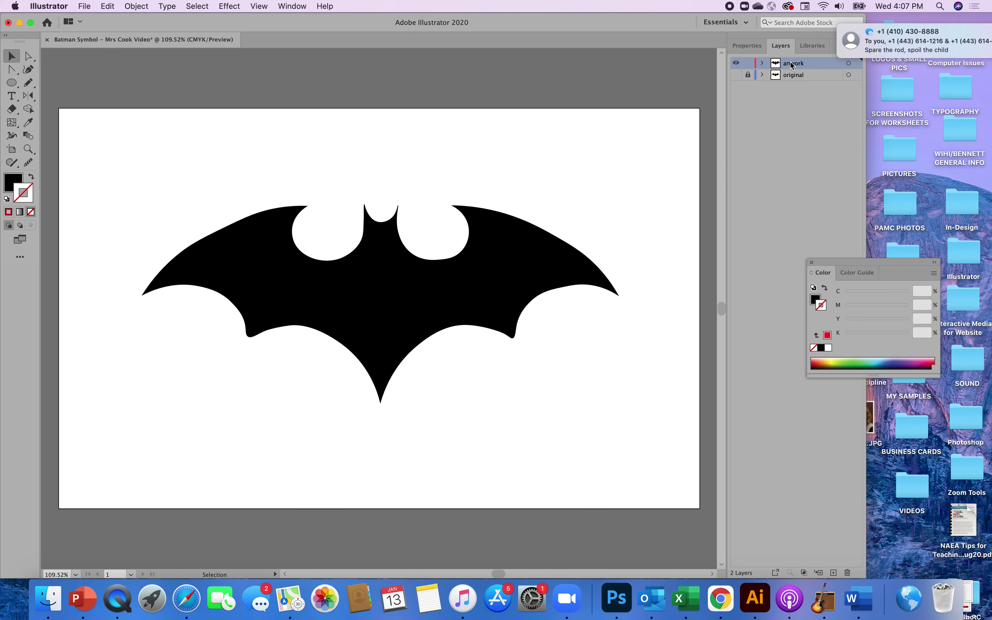
pyautogui.moveTo(820, 45)
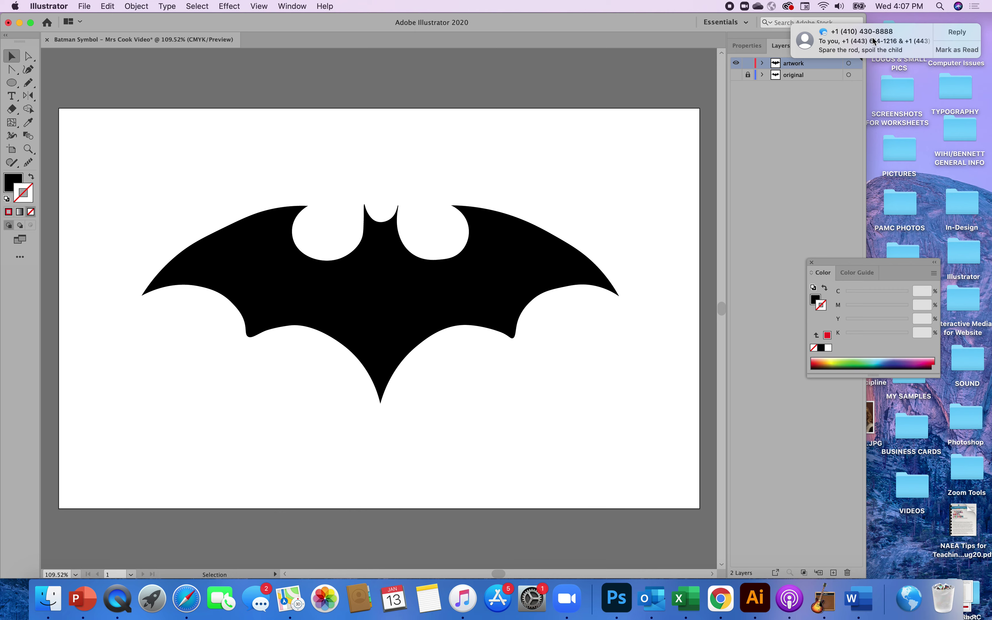
pyautogui.click(946, 51)
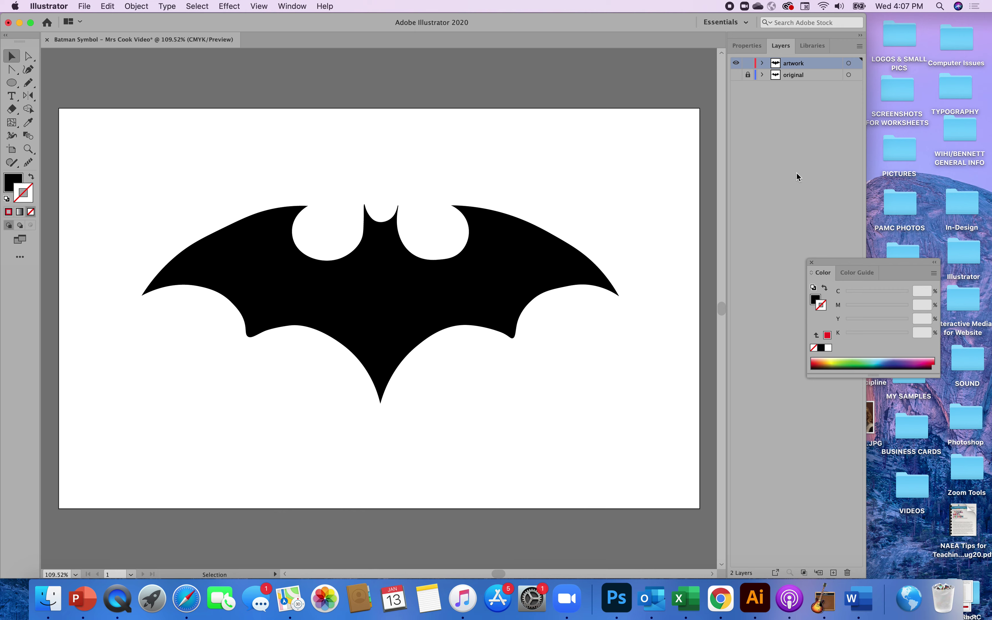
pyautogui.click(834, 573)
pyautogui.moveTo(791, 66); pyautogui.dragTo(790, 82)
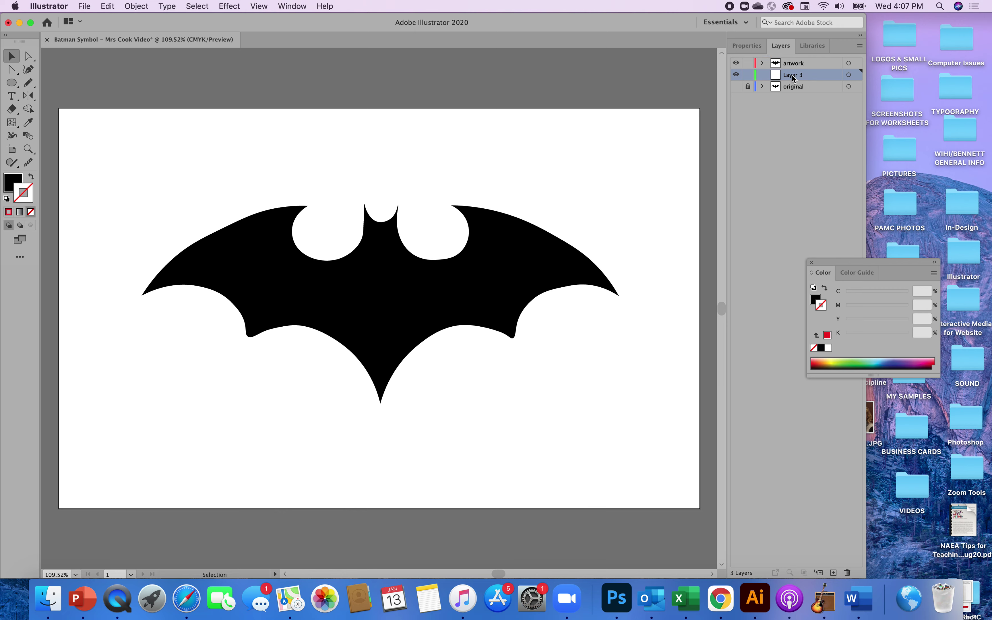
pyautogui.doubleClick(795, 78)
pyautogui.write('background')
# Step: Draw an ellipse with the Ellipse tool and stretch it wide and tall across the bat
pyautogui.click(806, 125)
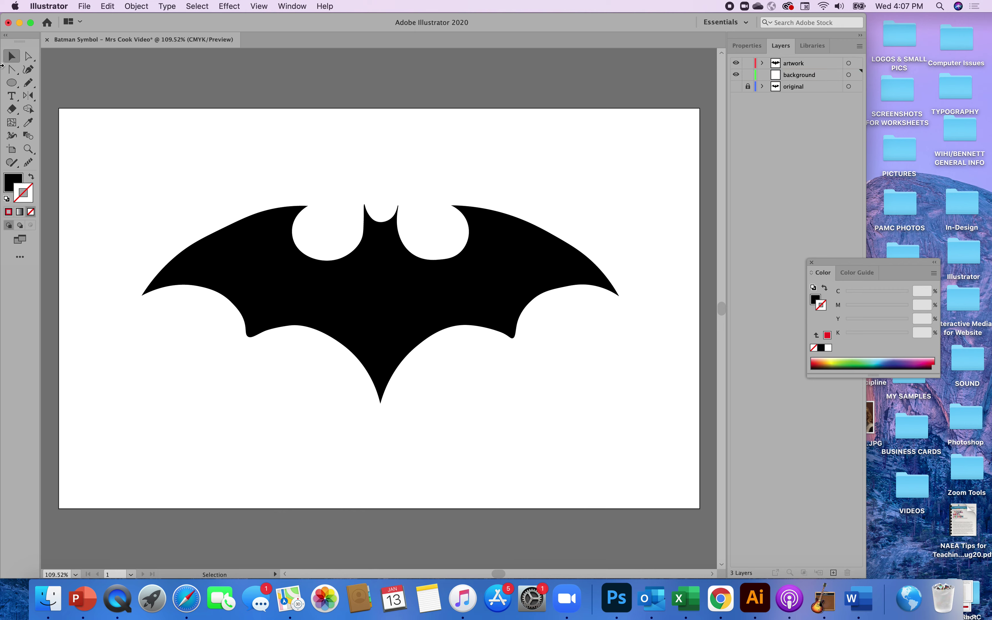
pyautogui.click(18, 90)
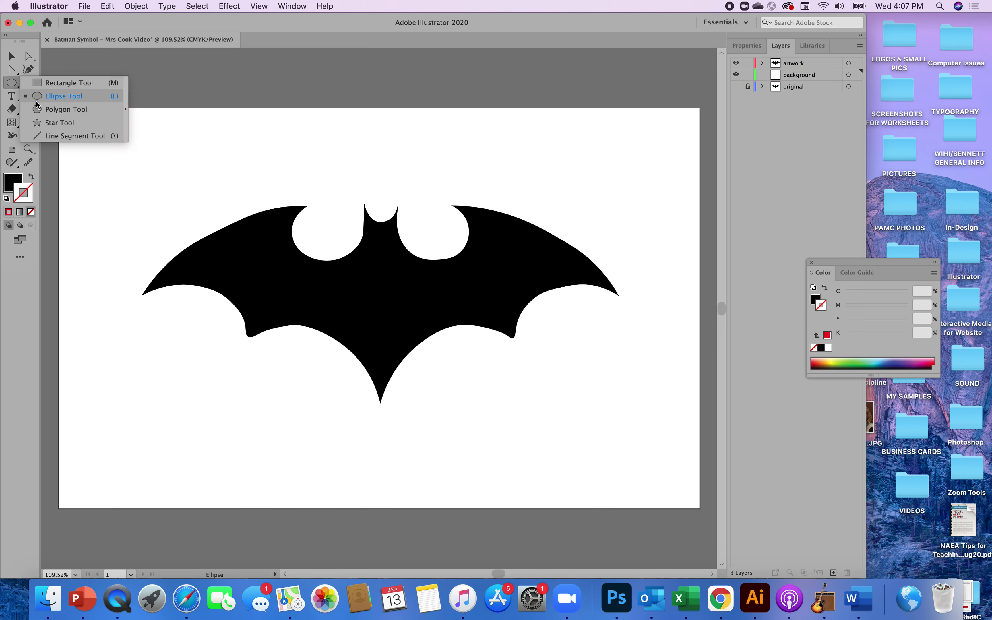
pyautogui.click(36, 98)
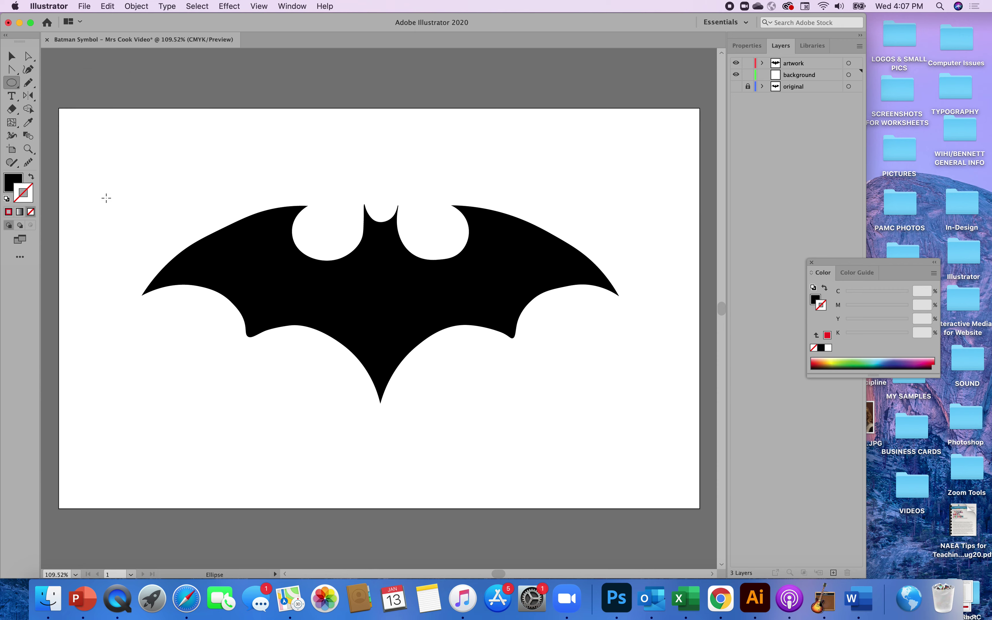
pyautogui.moveTo(101, 204); pyautogui.dragTo(357, 305)
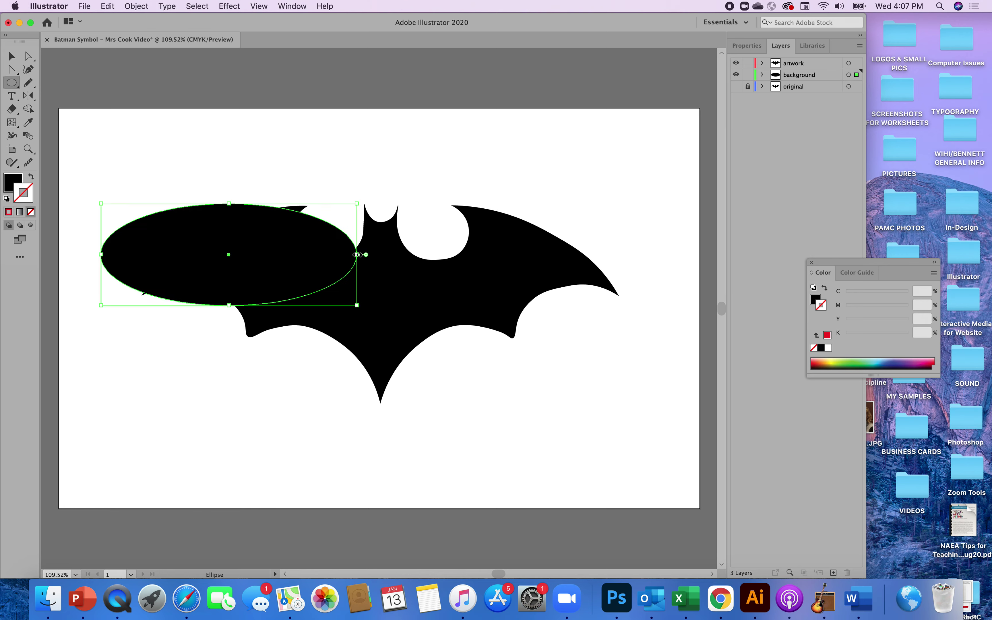
pyautogui.moveTo(357, 255); pyautogui.dragTo(639, 215)
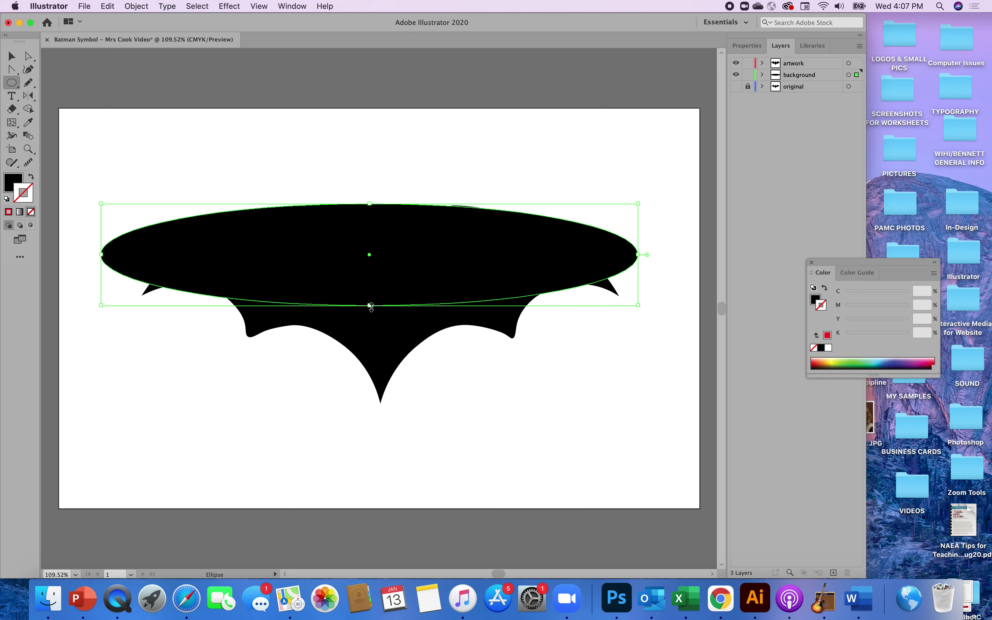
pyautogui.moveTo(370, 305); pyautogui.dragTo(371, 412)
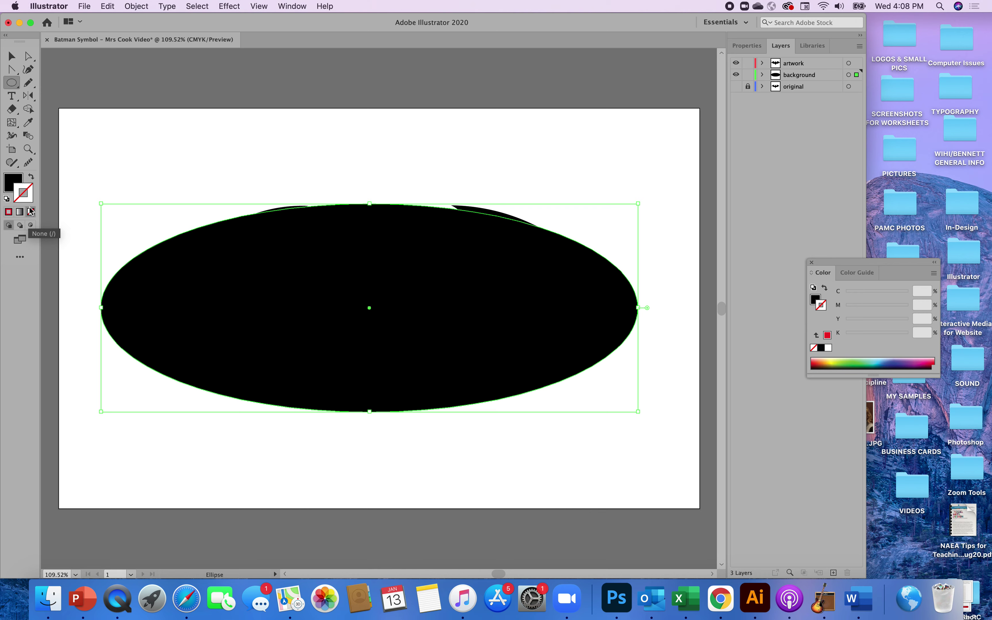
# Step: Give the ellipse no fill and a black stroke
pyautogui.click(739, 46)
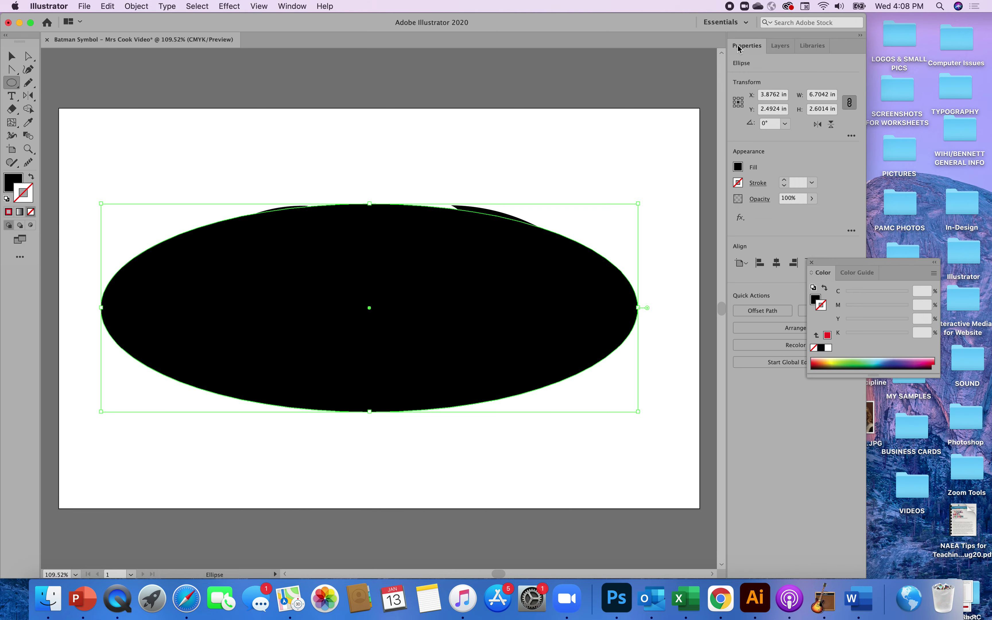
pyautogui.click(739, 169)
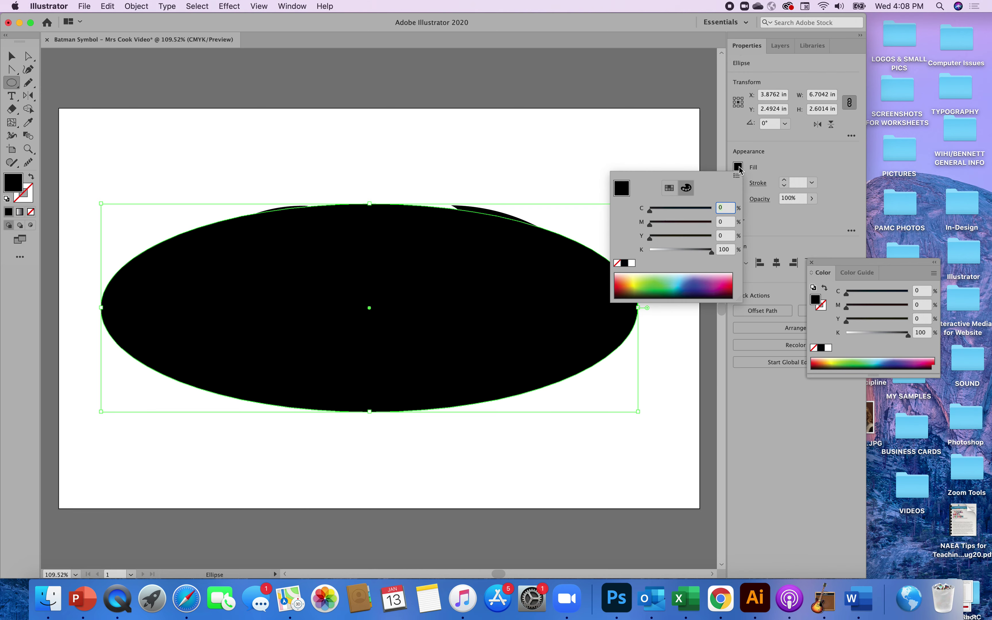
pyautogui.click(618, 263)
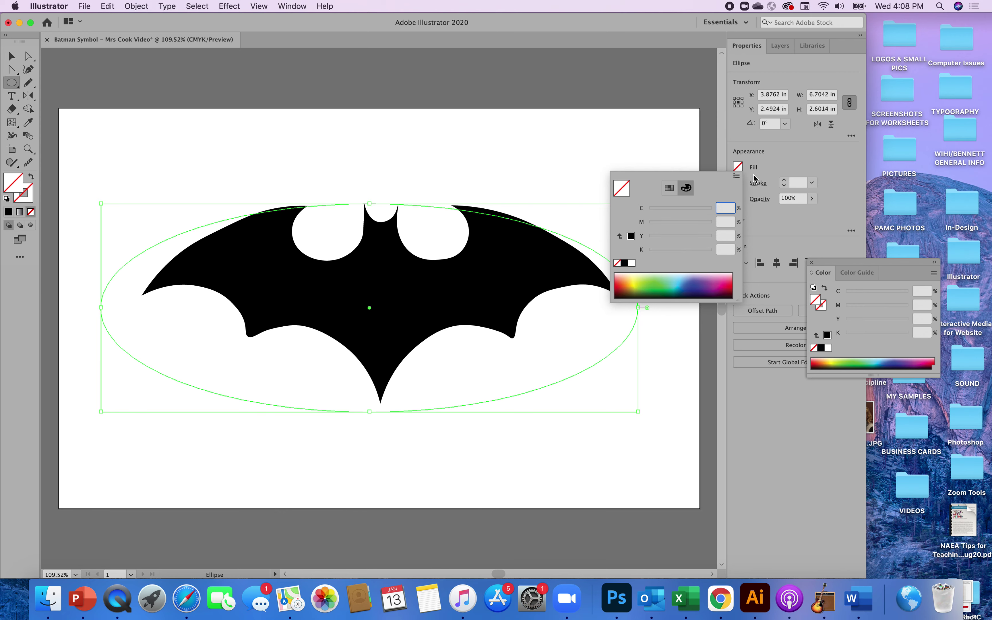
pyautogui.click(755, 187)
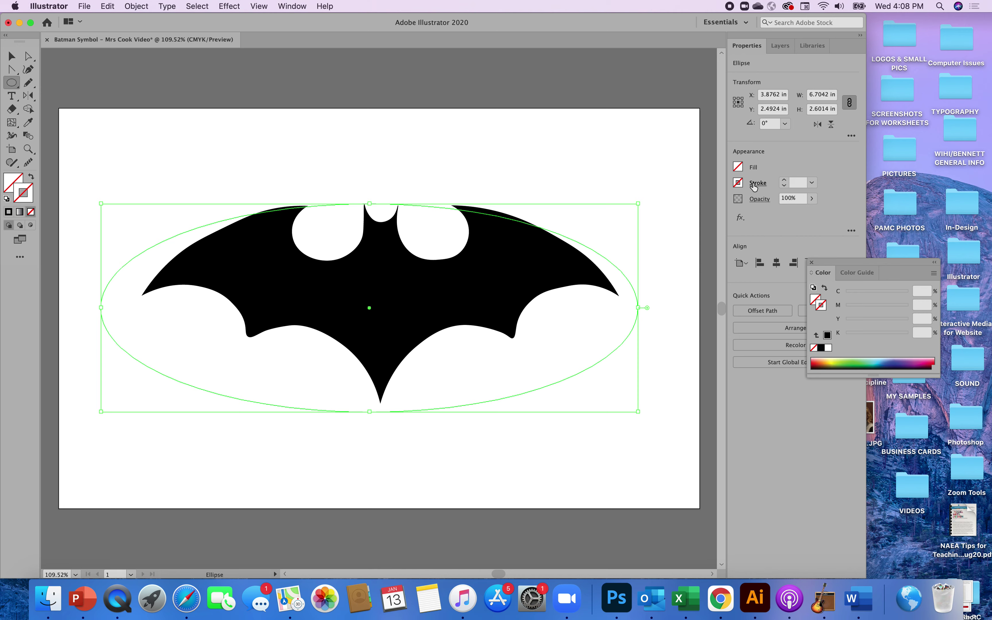
pyautogui.click(739, 183)
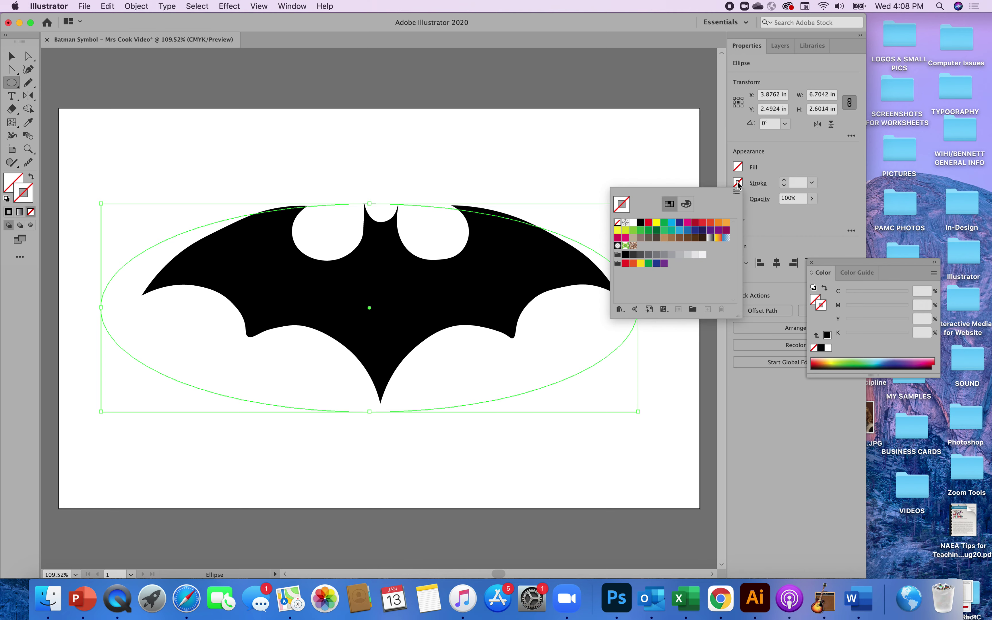
pyautogui.click(641, 222)
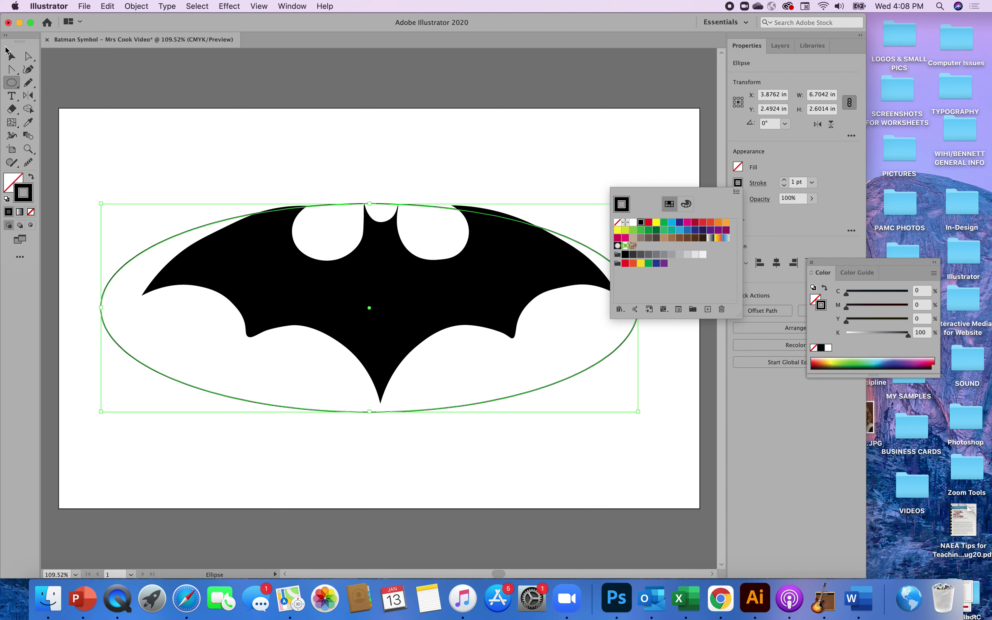
pyautogui.press('Escape')
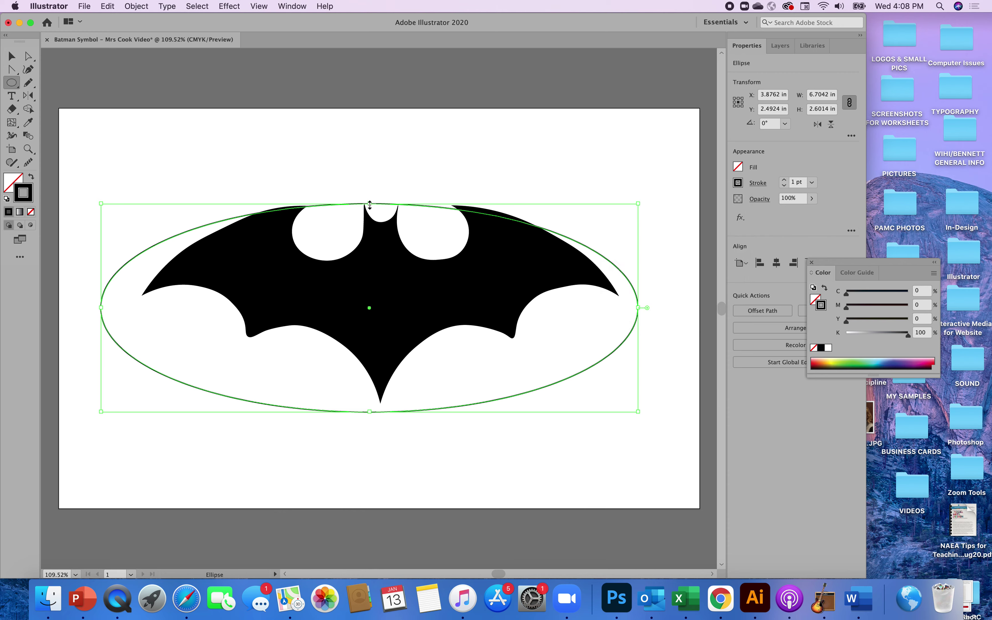
# Step: Resize the ellipse to about 6.63 x 3.27 in so it encloses the bat
pyautogui.moveTo(369, 204); pyautogui.dragTo(370, 170)
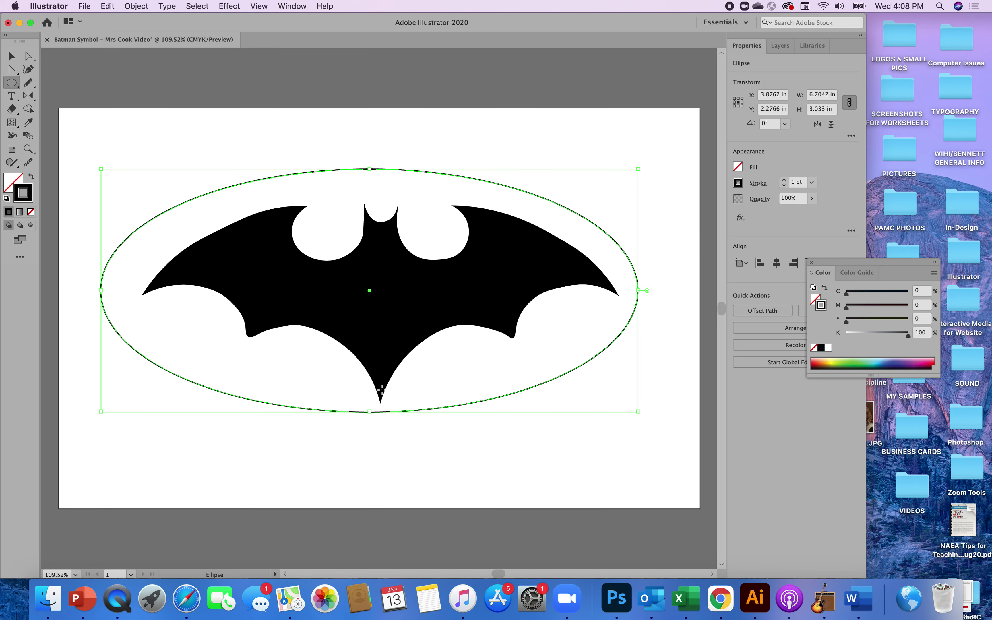
pyautogui.moveTo(371, 414); pyautogui.dragTo(372, 431)
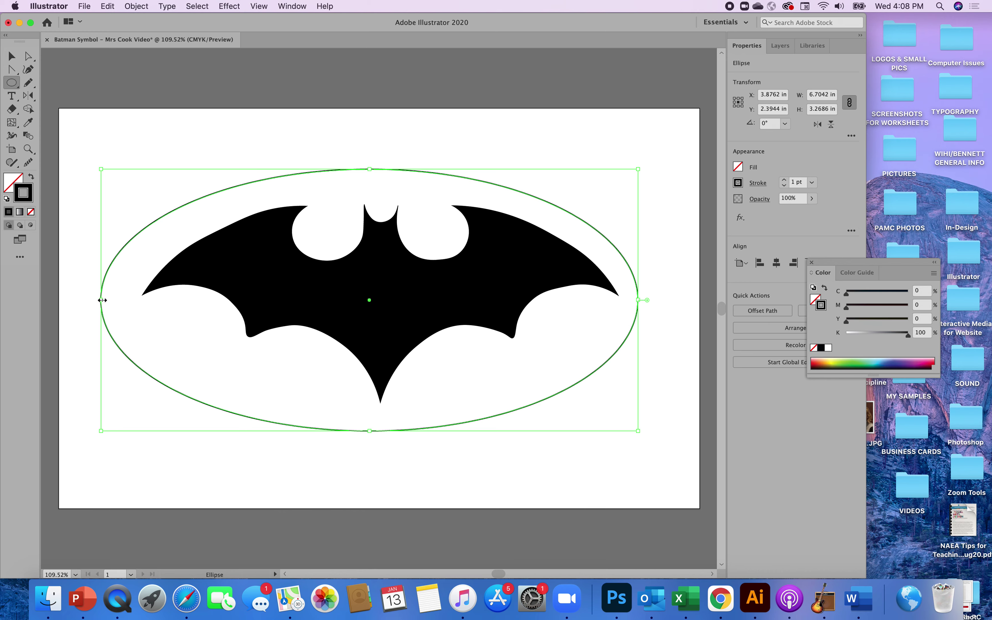
pyautogui.moveTo(103, 300); pyautogui.dragTo(113, 301)
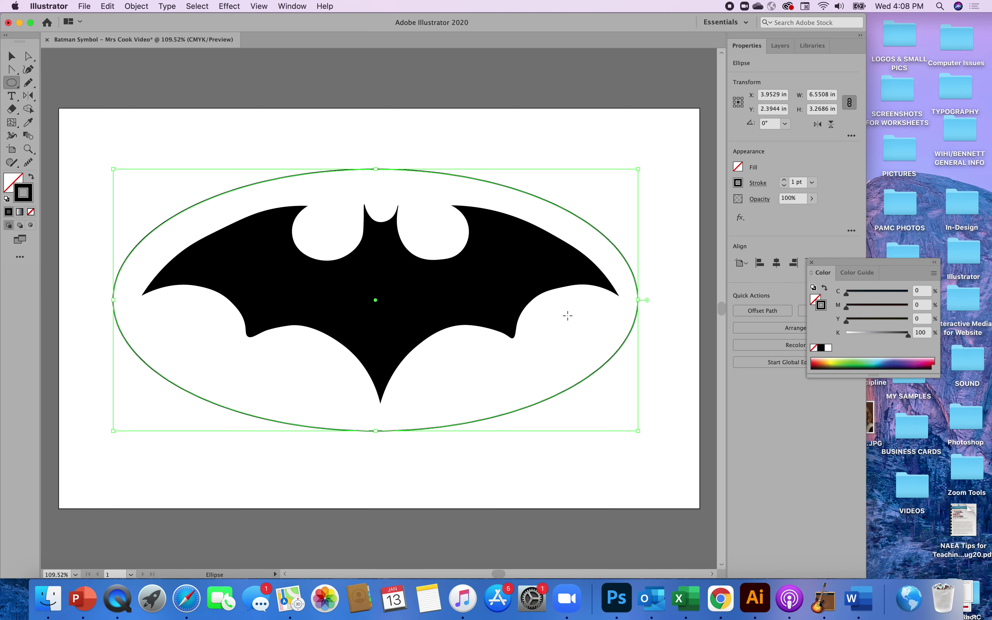
pyautogui.moveTo(639, 302); pyautogui.dragTo(644, 302)
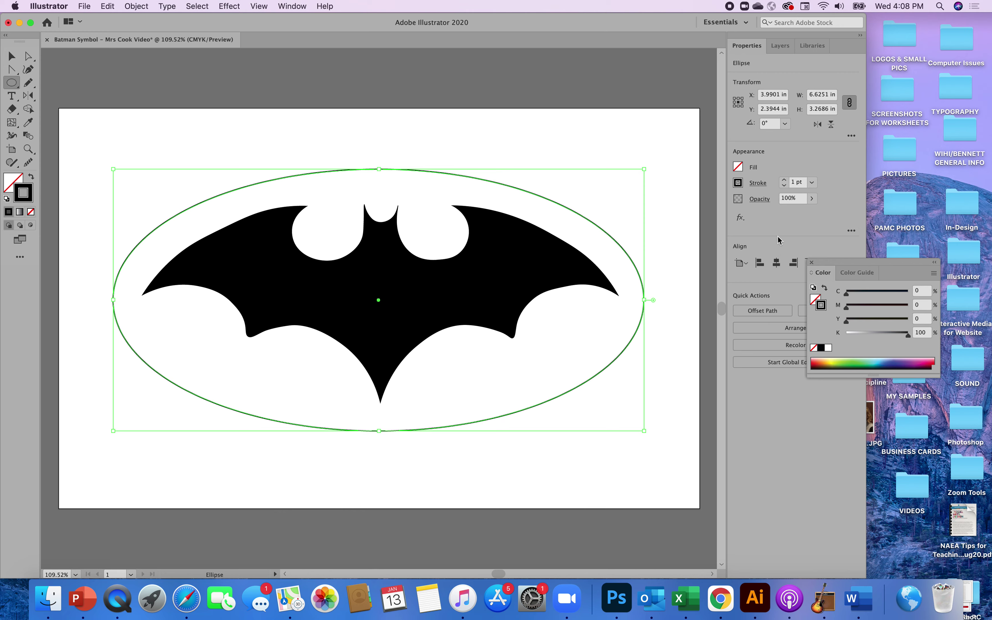
# Step: Increase the ellipse's stroke weight to 5 pt
pyautogui.click(783, 181)
pyautogui.click(784, 180)
pyautogui.click(784, 181)
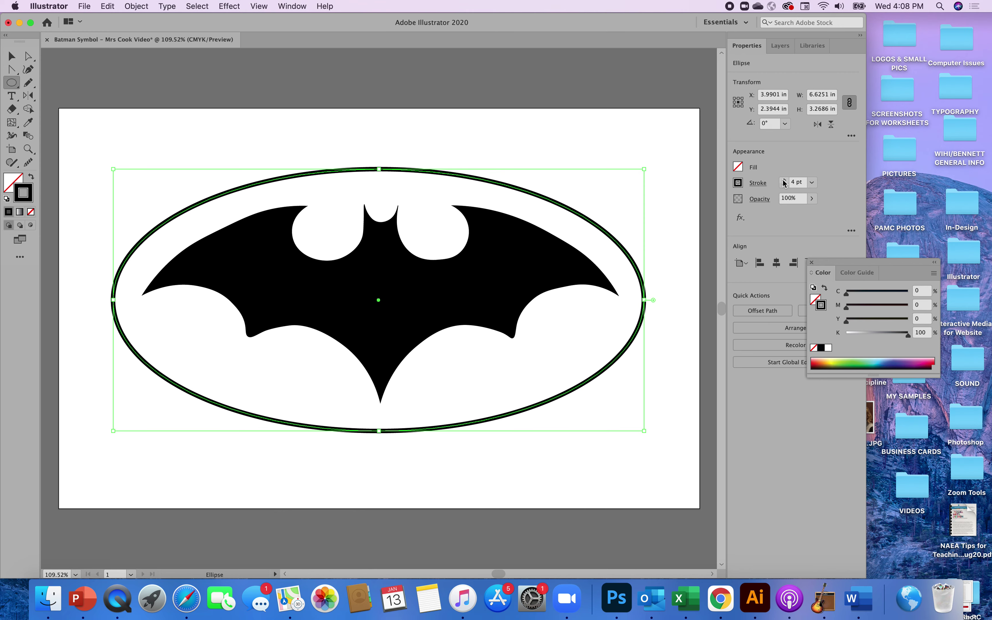
pyautogui.click(784, 181)
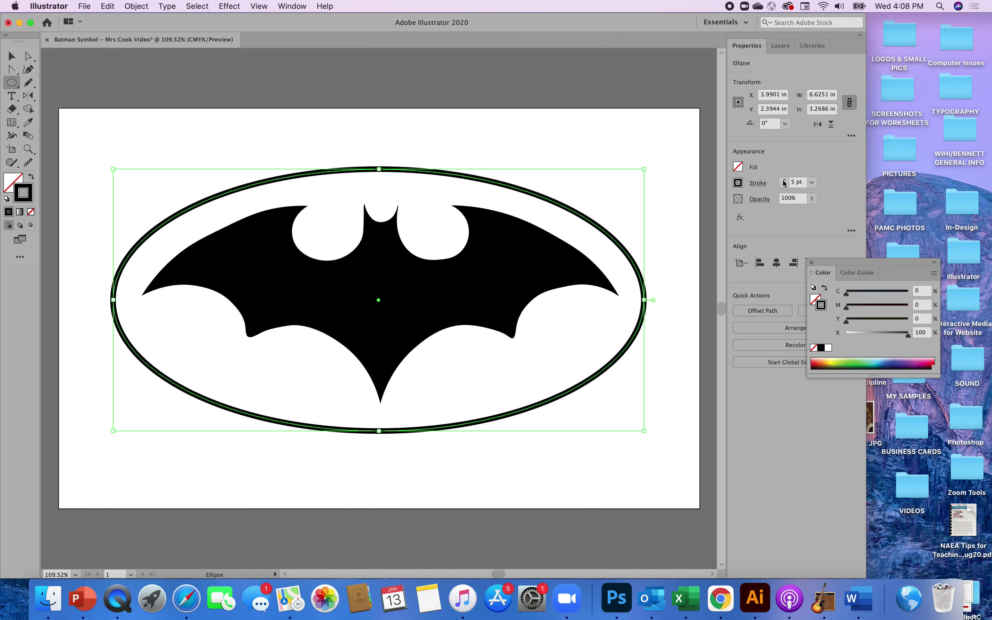
# Step: Fill the ellipse with yellow (C 7.45, Y 99.61)
pyautogui.click(738, 167)
pyautogui.click(738, 167)
pyautogui.click(739, 167)
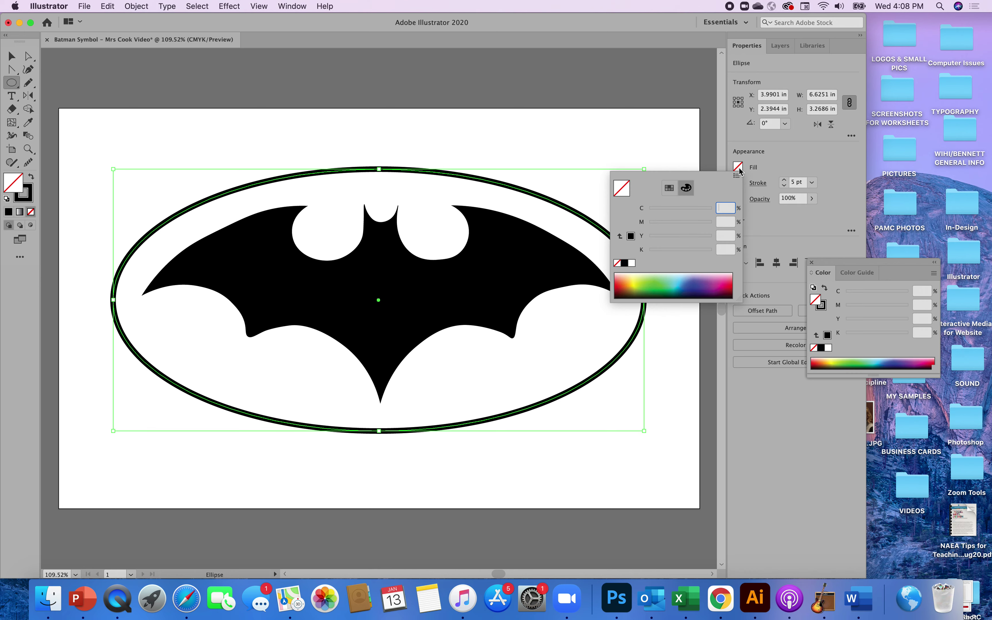
pyautogui.click(637, 281)
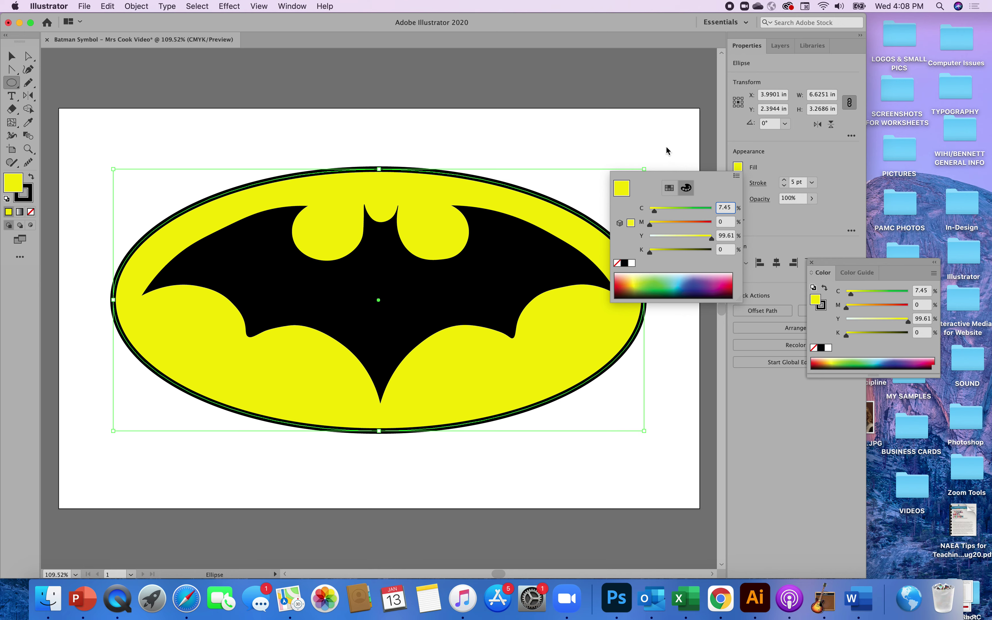
# Step: Deselect the ellipse so the yellow emblem with black outline and bat silhouette shows unselected
pyautogui.press('x')
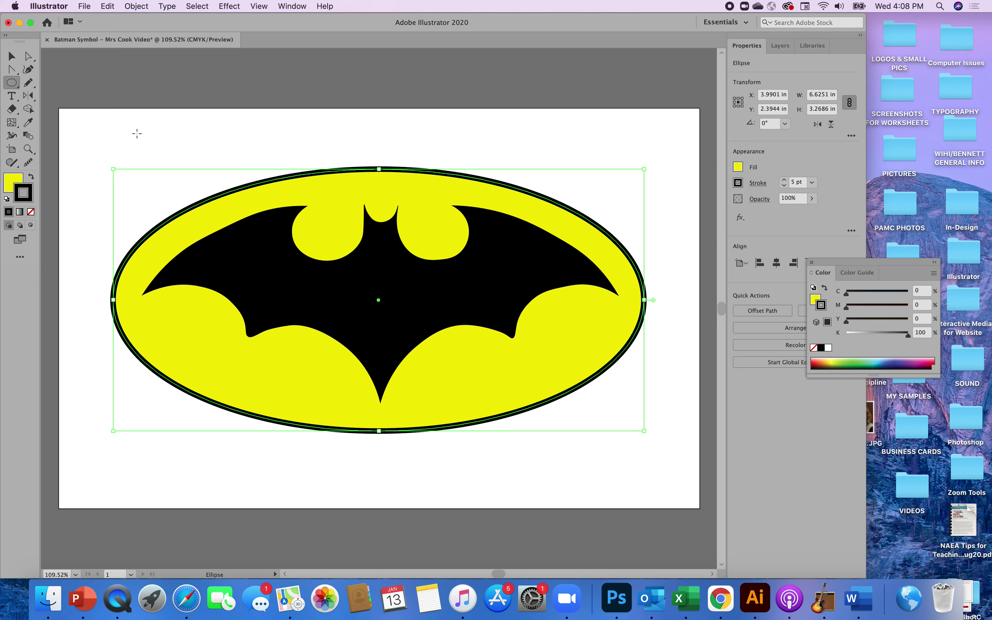
pyautogui.click(12, 56)
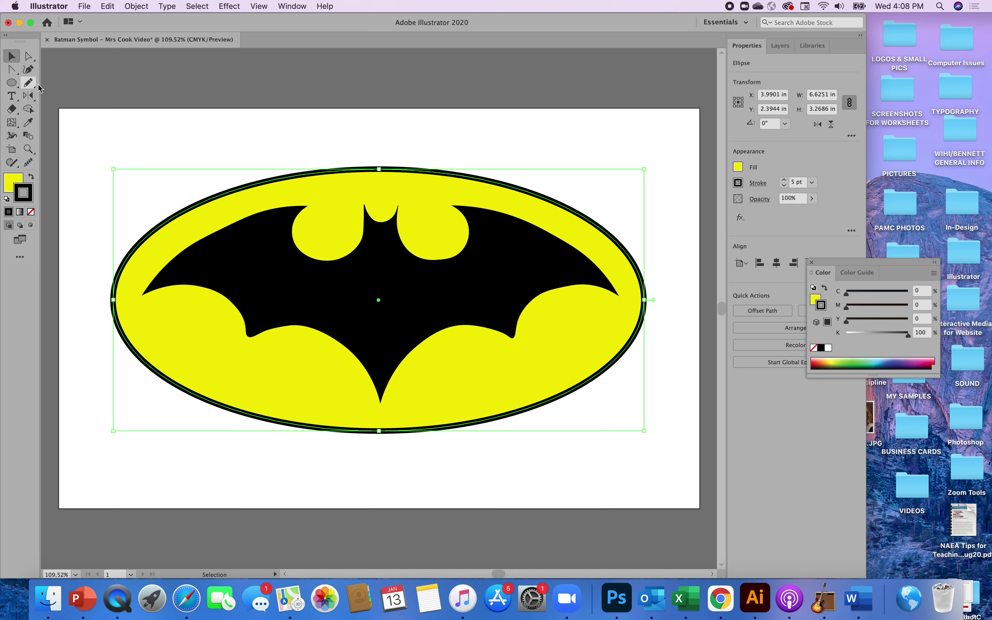
pyautogui.click(197, 7)
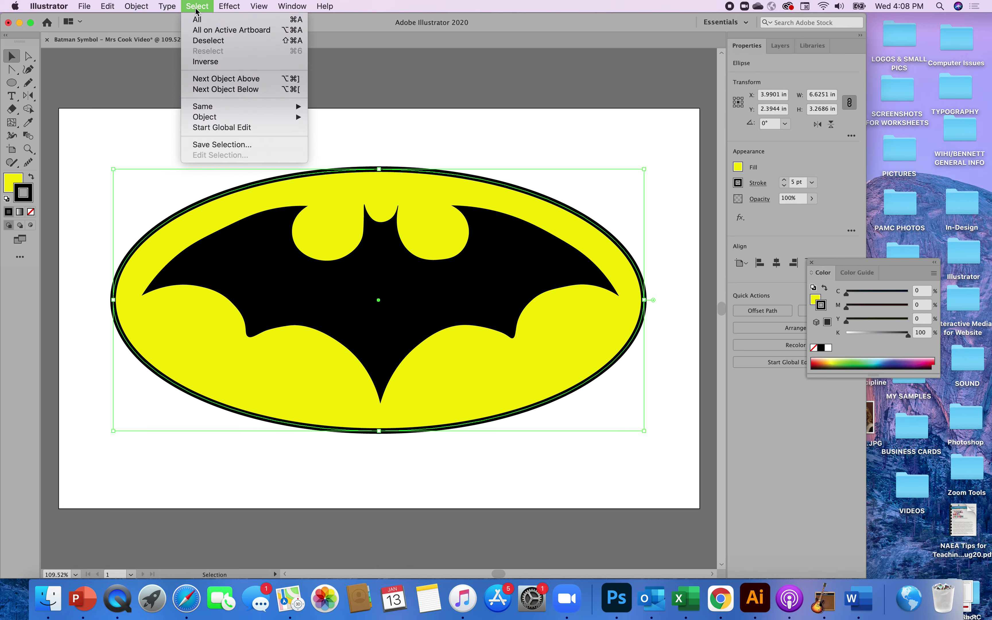
pyautogui.click(198, 41)
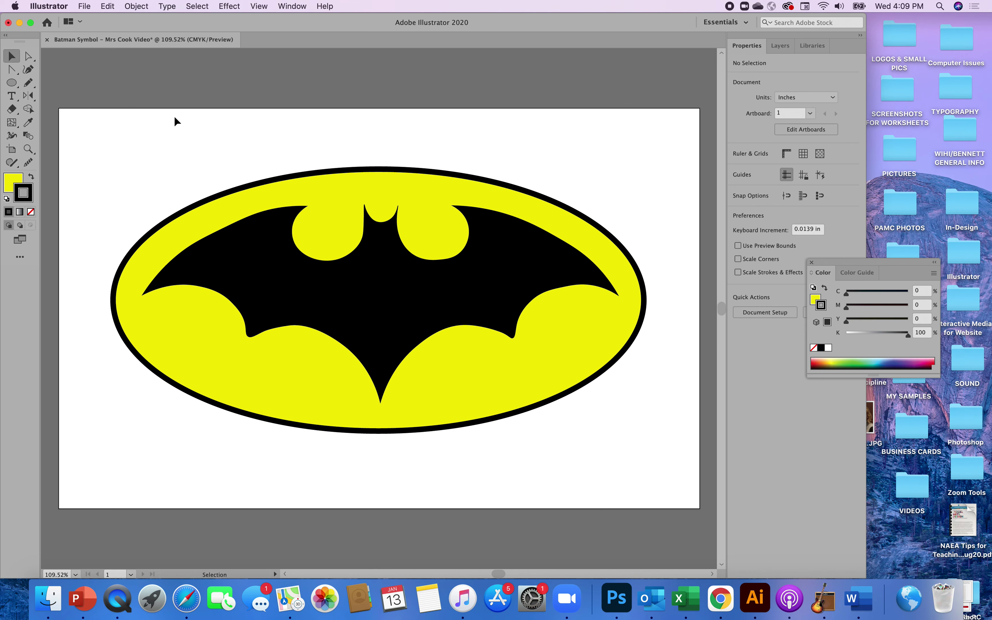